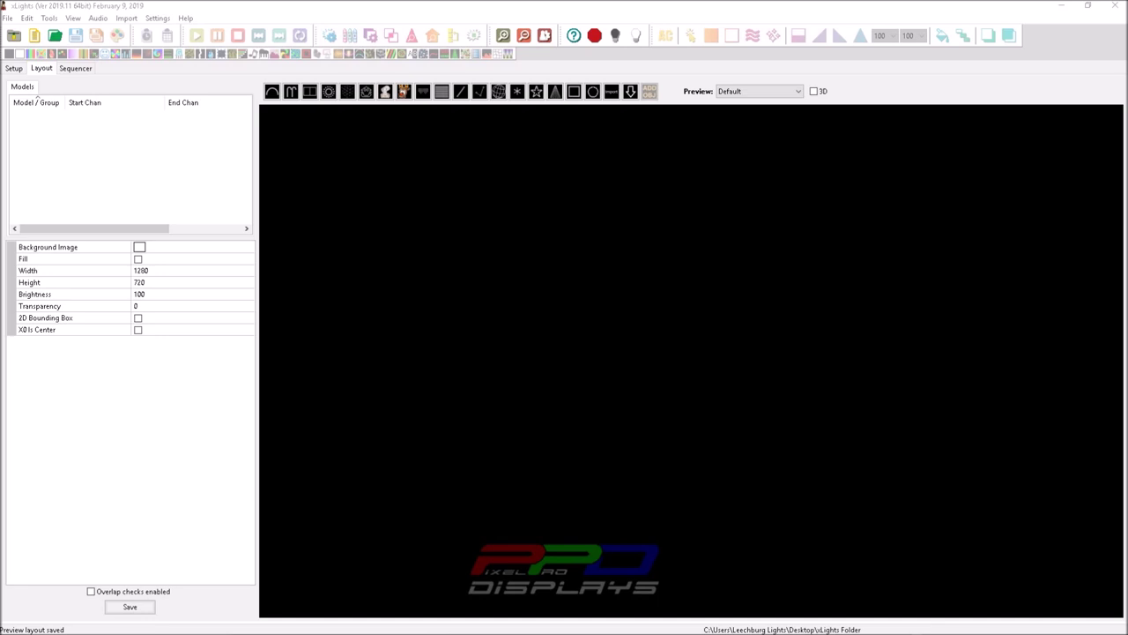
- Start a vendor-download model area and browse the Candy Canes, Hats and Stockings categories
left_click(631, 93)
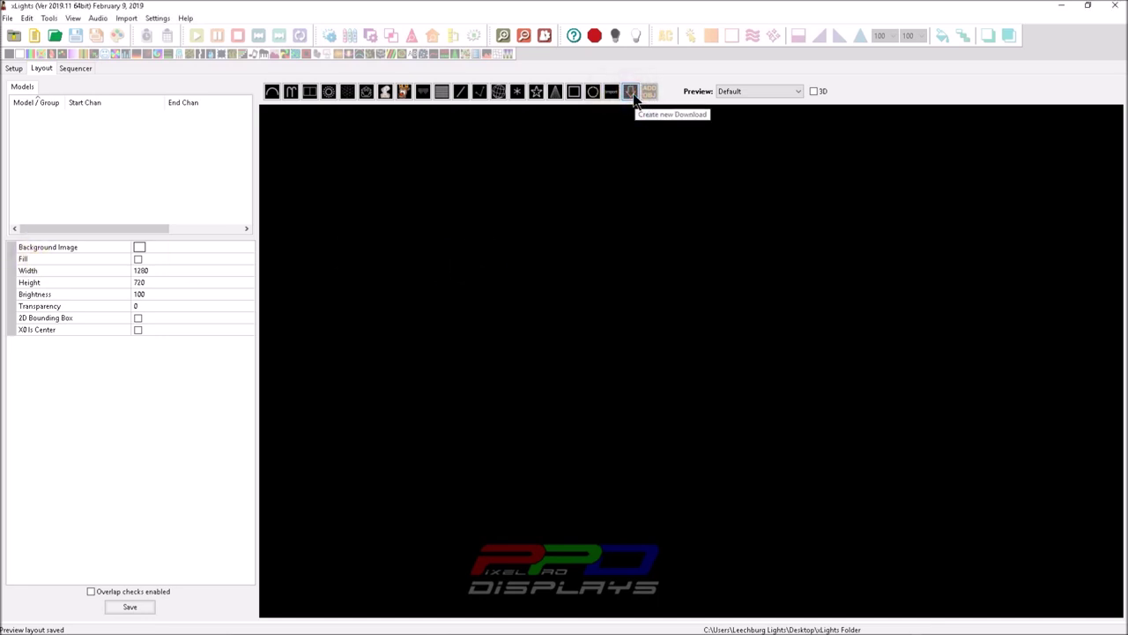
left_click_drag(431, 266, 622, 397)
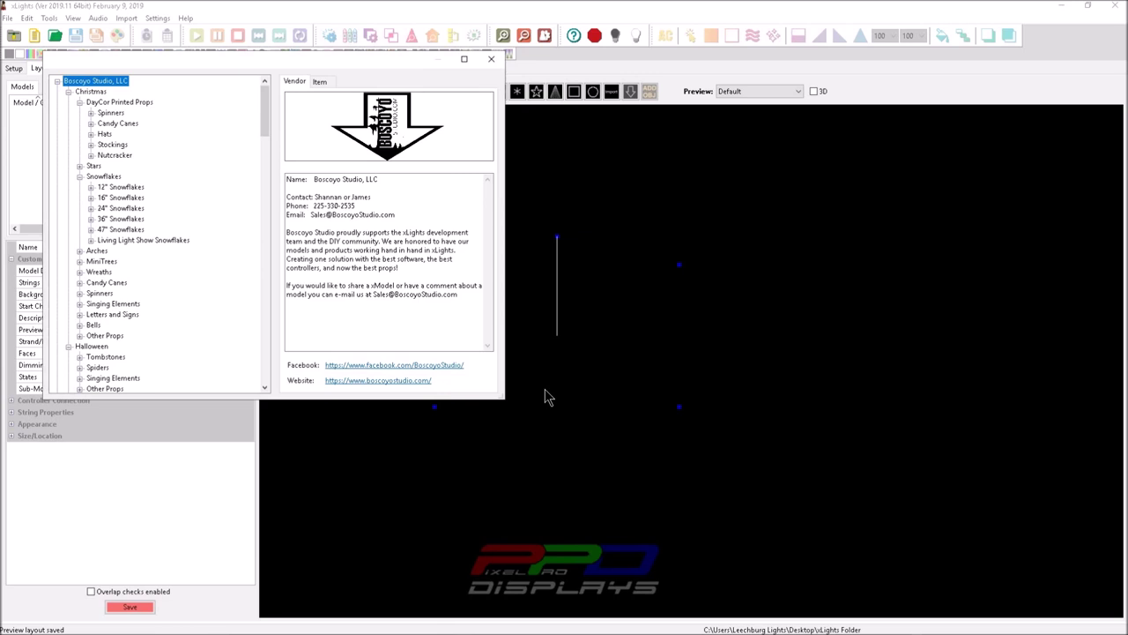
left_click(101, 126)
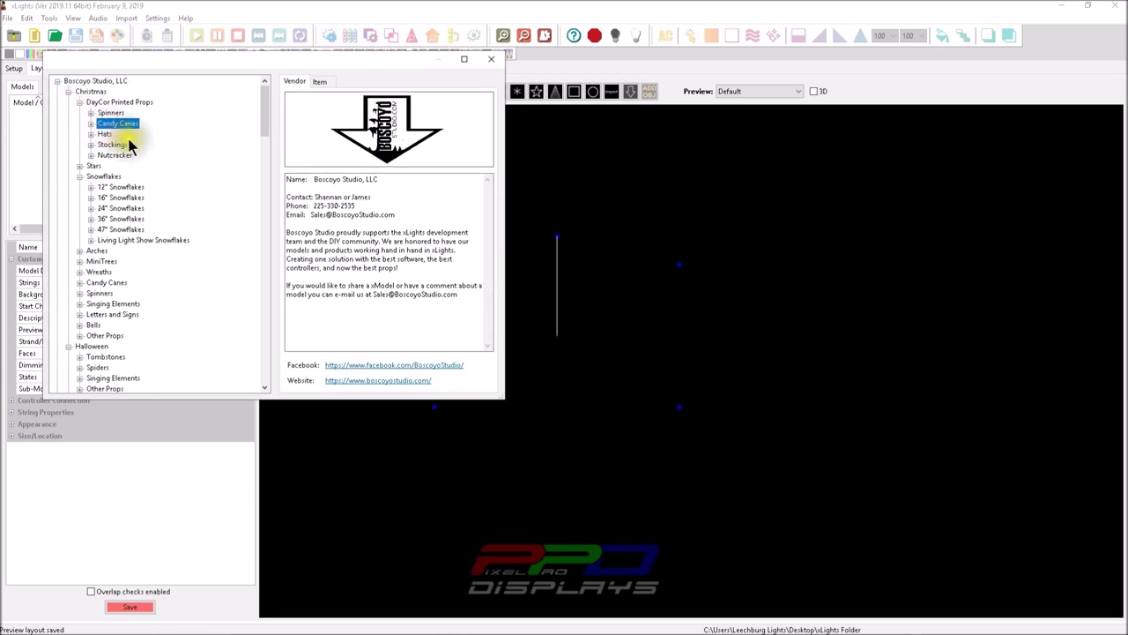
left_click(91, 134)
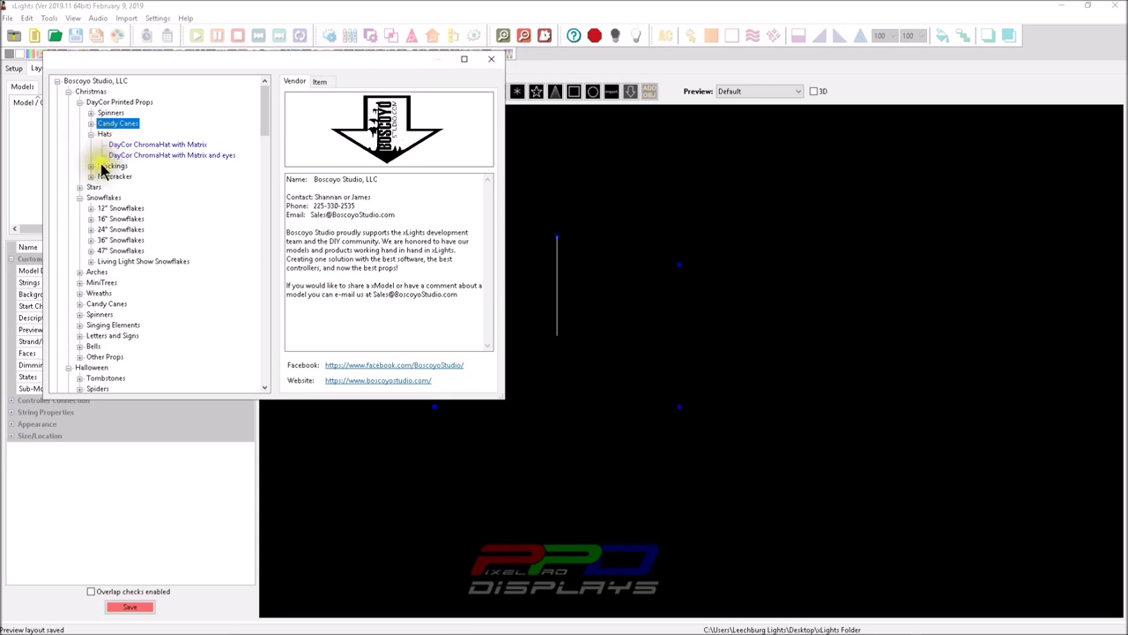
left_click(91, 166)
scroll(81, 248, "down", 6)
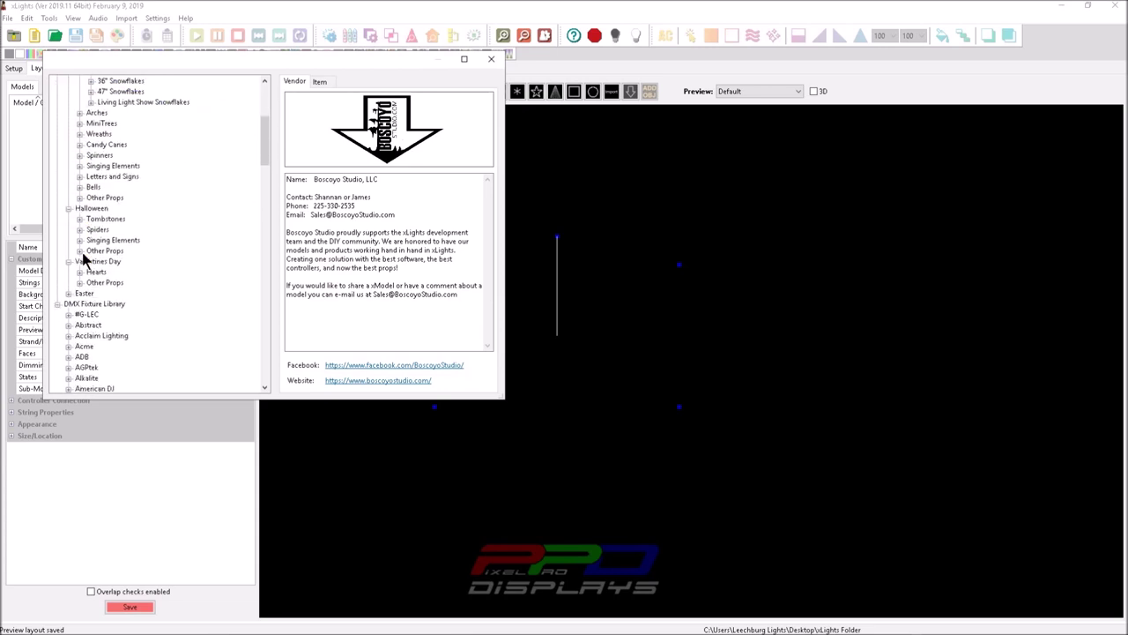
- View the Rudolf, ChromaBulb 30" Hanging and Christmas Tree models, then close the catalog without inserting
left_click(80, 166)
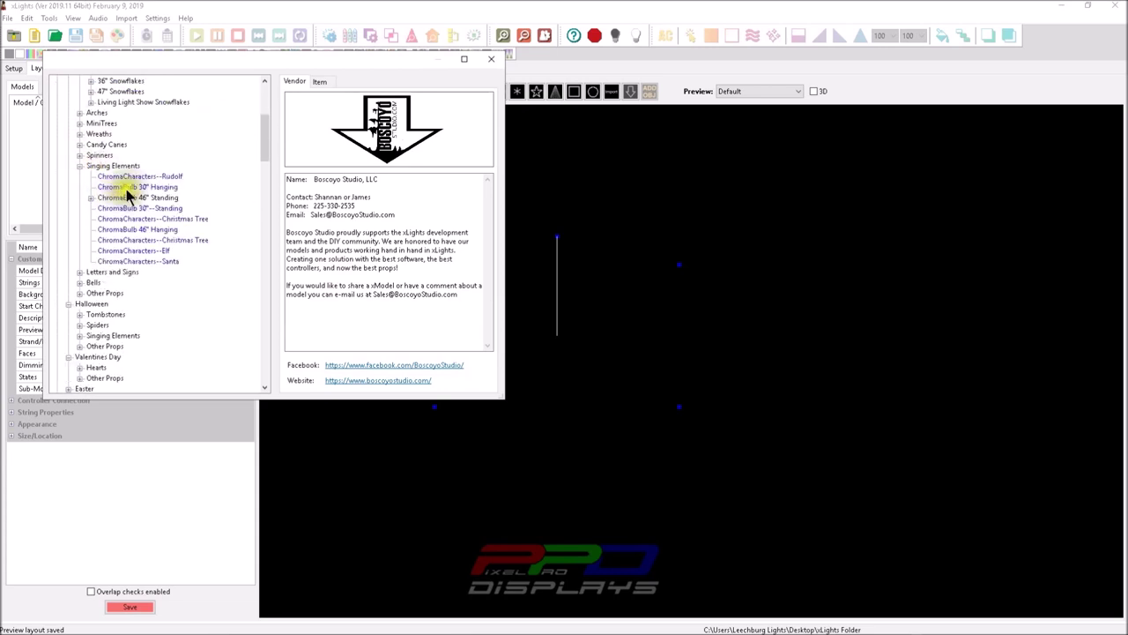
left_click(134, 178)
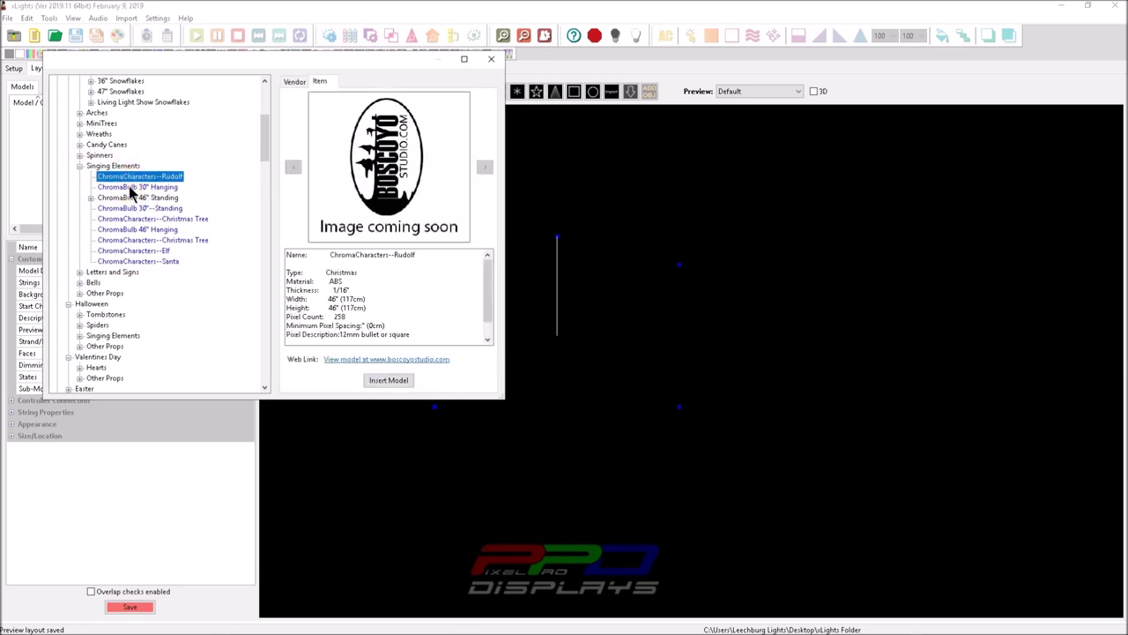
left_click(134, 187)
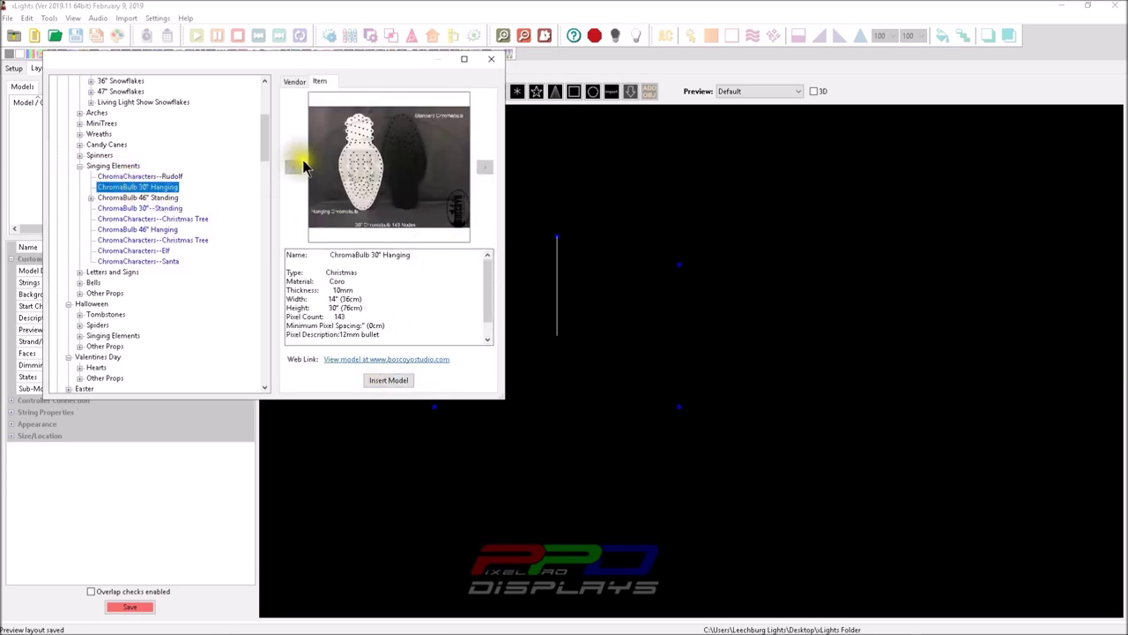
left_click(132, 219)
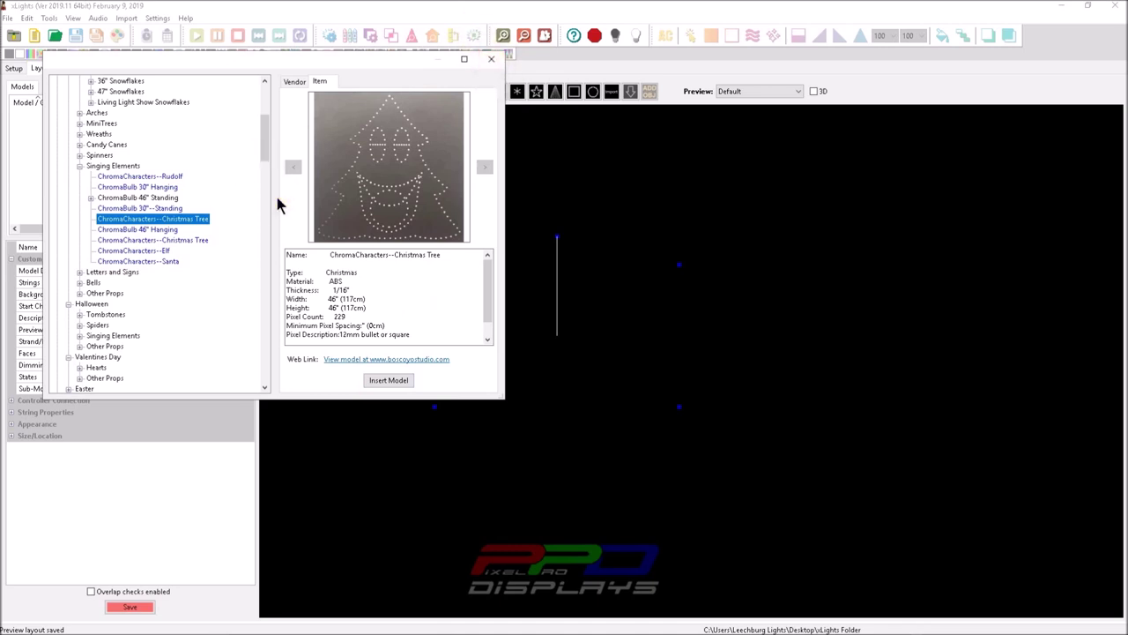
left_click(491, 58)
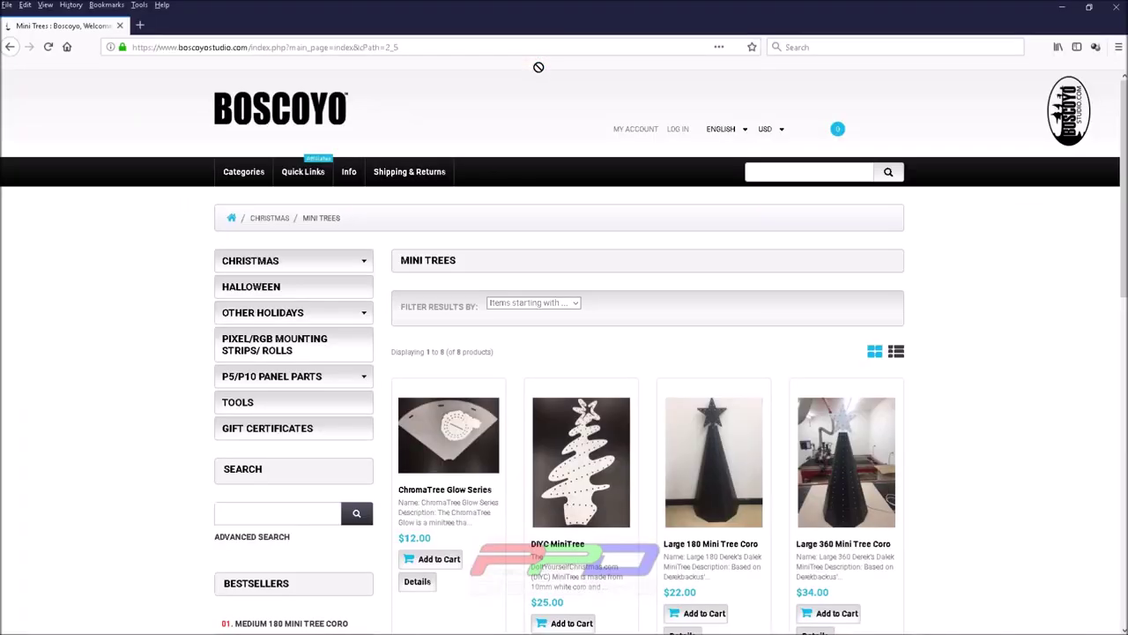
- Scroll through the Boscoyo Mini Trees product listing in Firefox
scroll(780, 481, "down", 5)
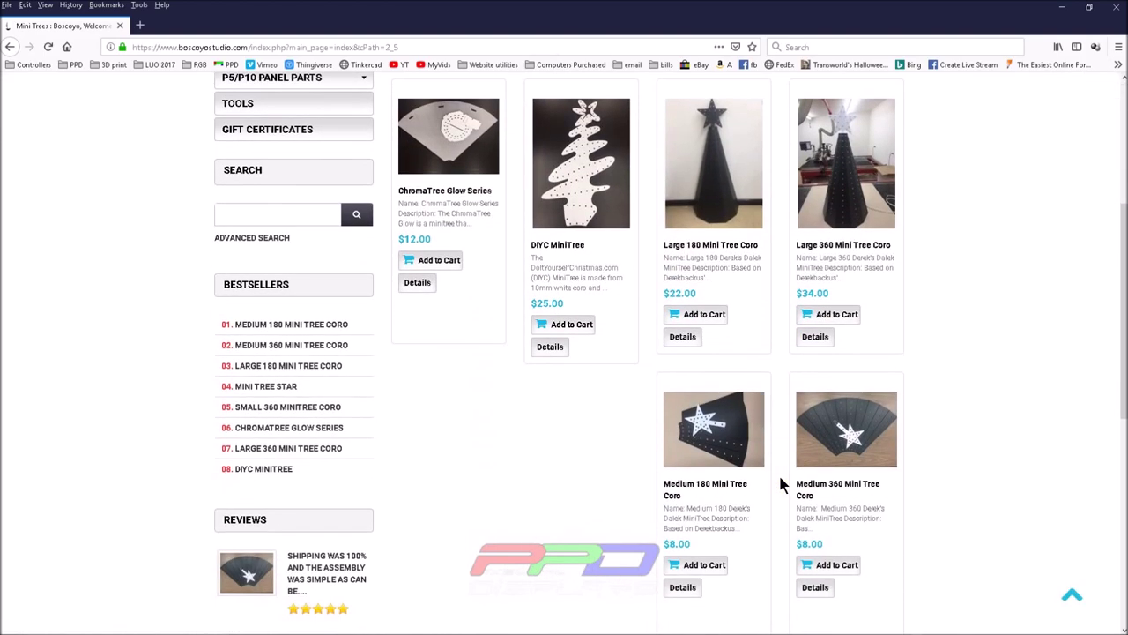
scroll(780, 480, "down", 1)
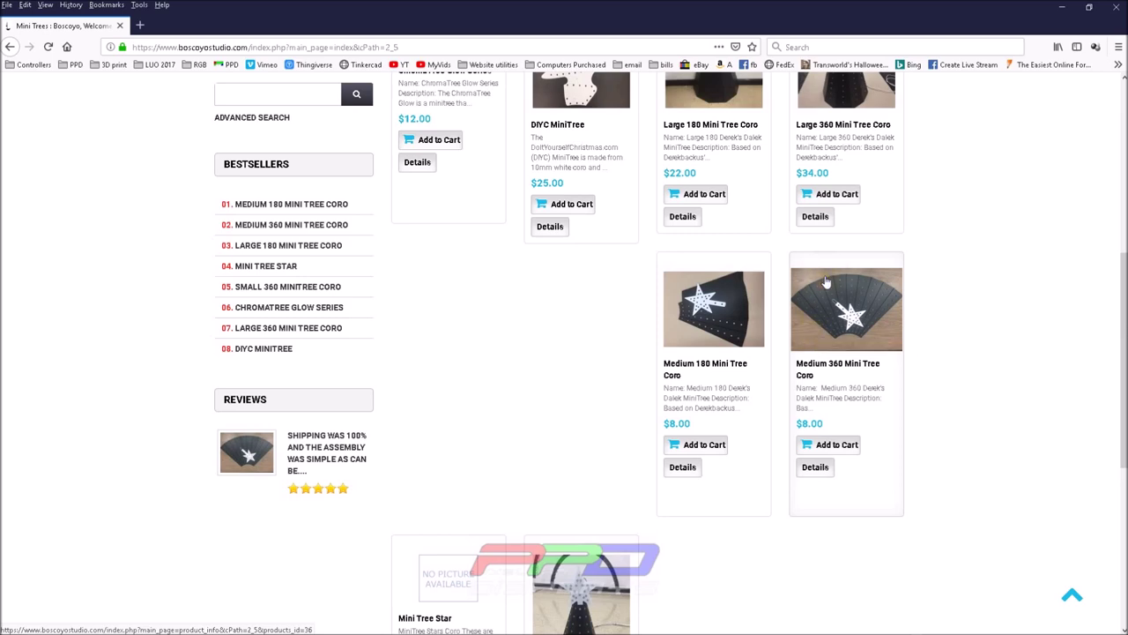
scroll(846, 371, "up", 3)
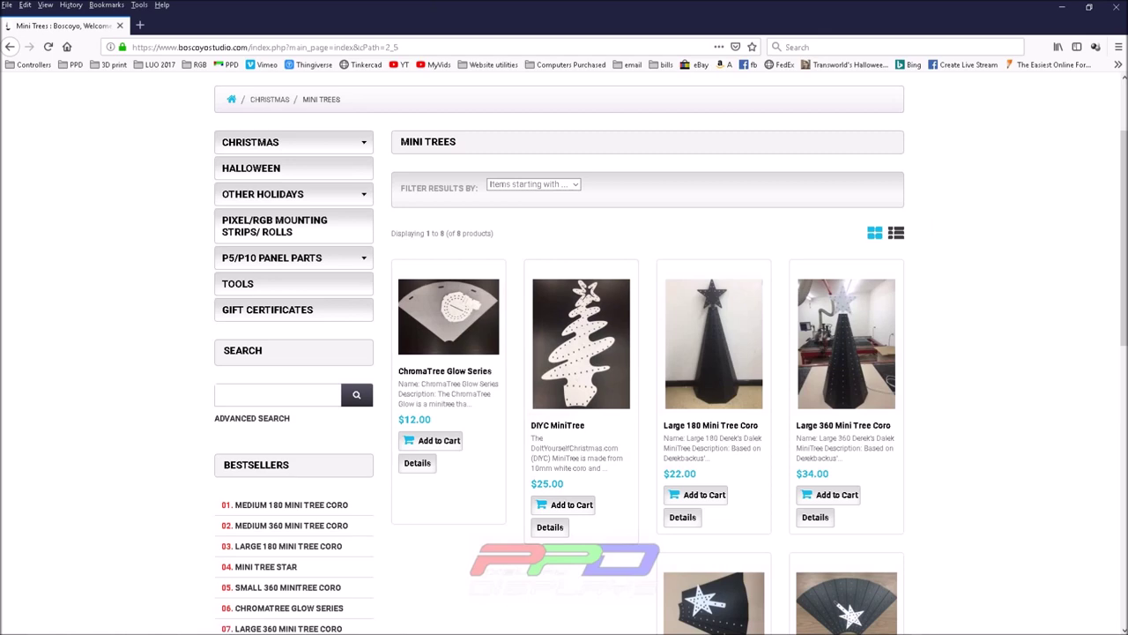
- Open the Snowflakes category in a new tab, close it, and move the browser back
left_click_drag(846, 18, 566, 21)
scroll(545, 351, "down", 5)
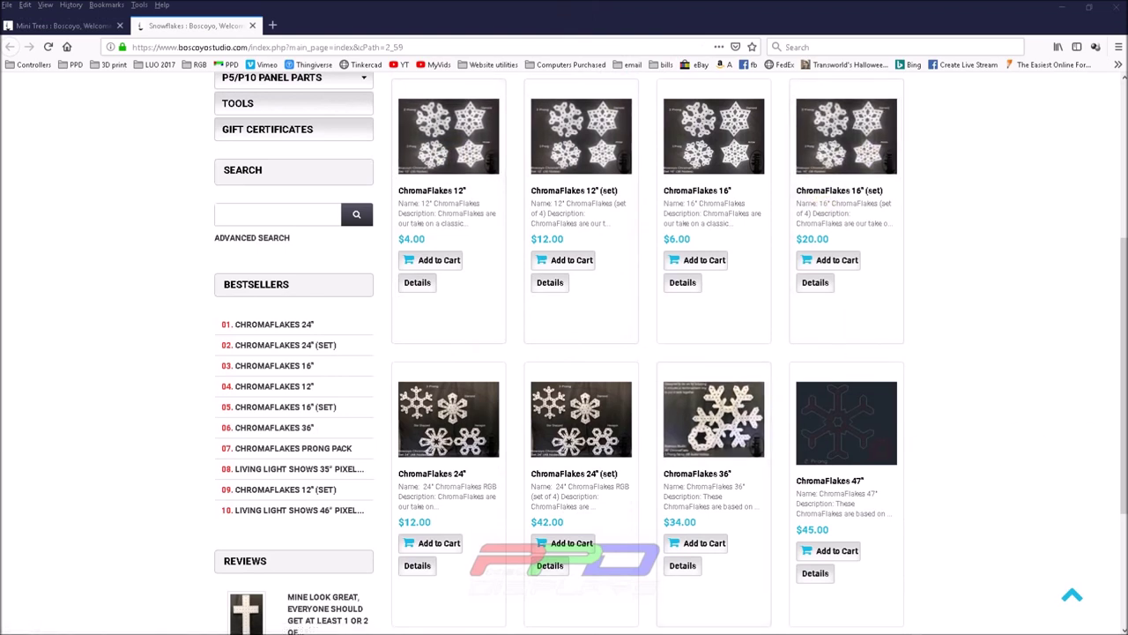
left_click(253, 26)
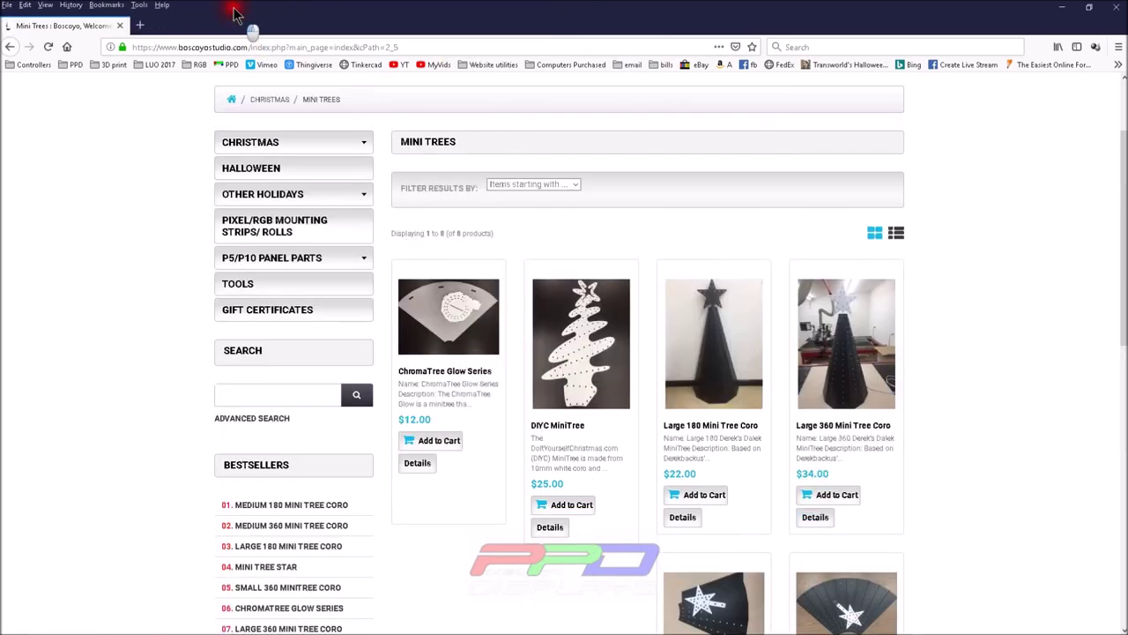
left_click_drag(237, 11, 1127, 124)
left_click_drag(1127, 17, 496, 24)
- Maximize Firefox and open the Large 180 Mini Tree Coro product page
double_click(496, 23)
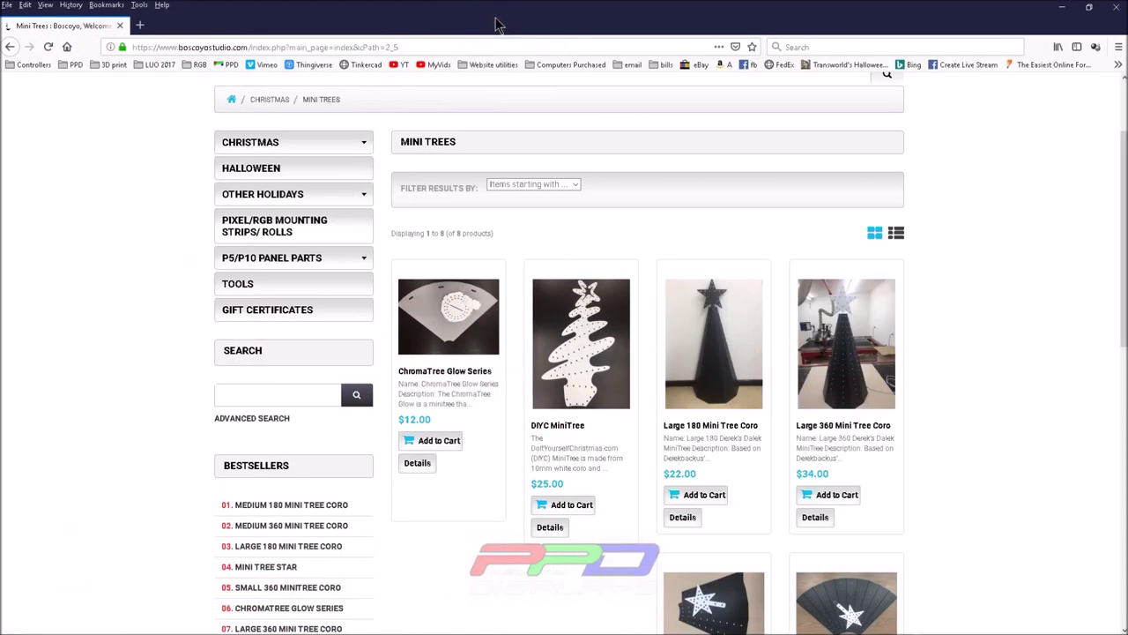
left_click(726, 398)
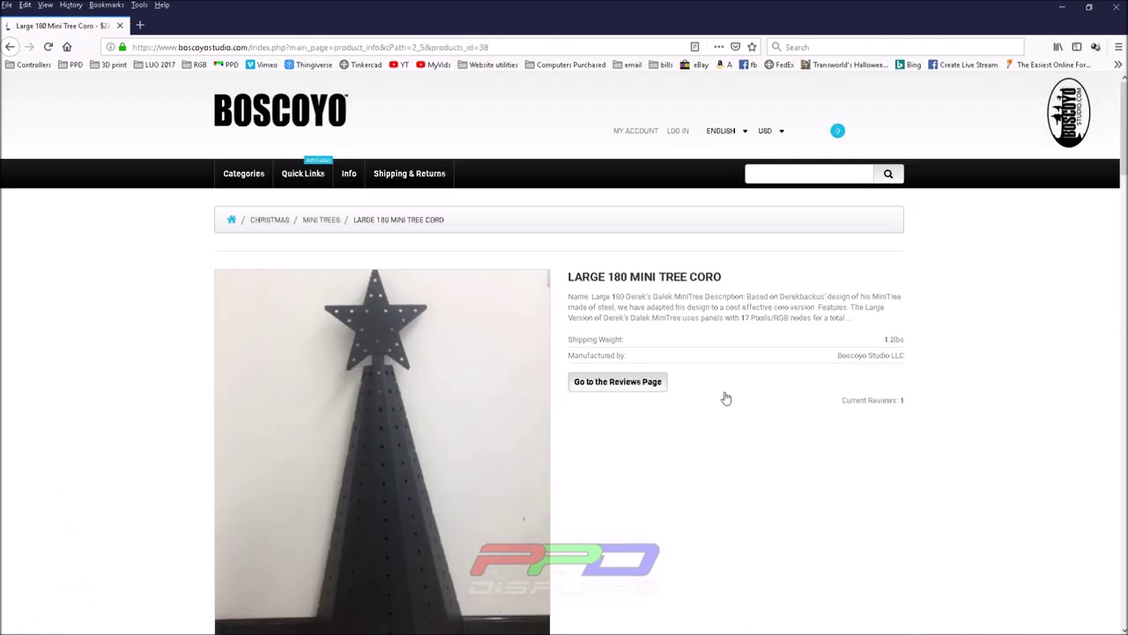
scroll(726, 399, "down", 2)
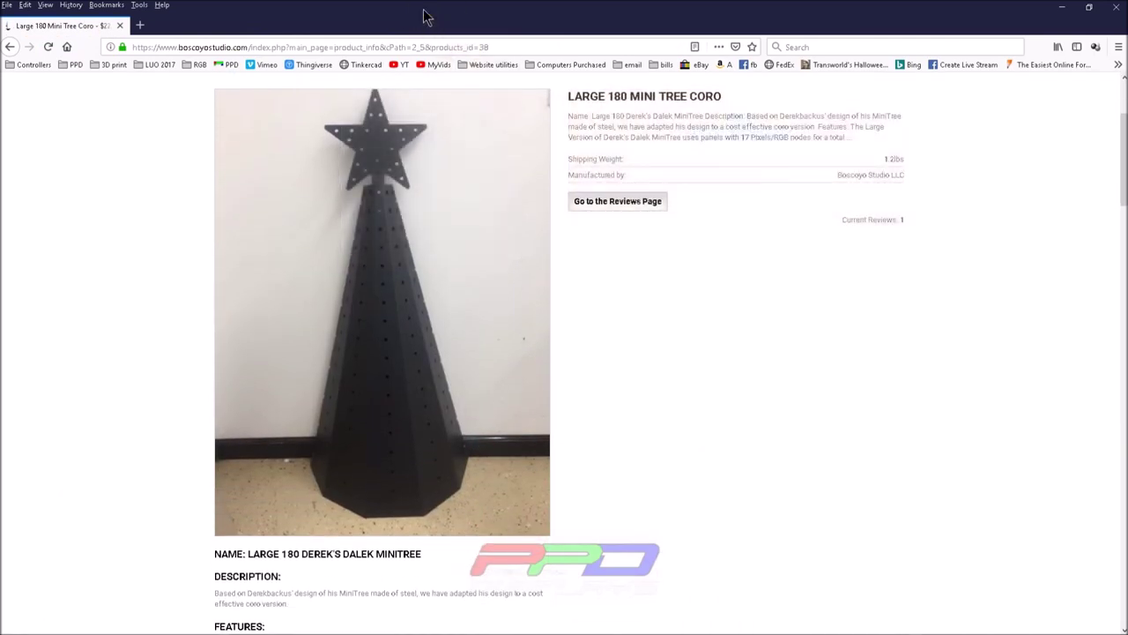
- Place the browser beside xLights and scroll through the Mini Tree's Features
left_click_drag(423, 15, 791, 20)
scroll(755, 415, "down", 3)
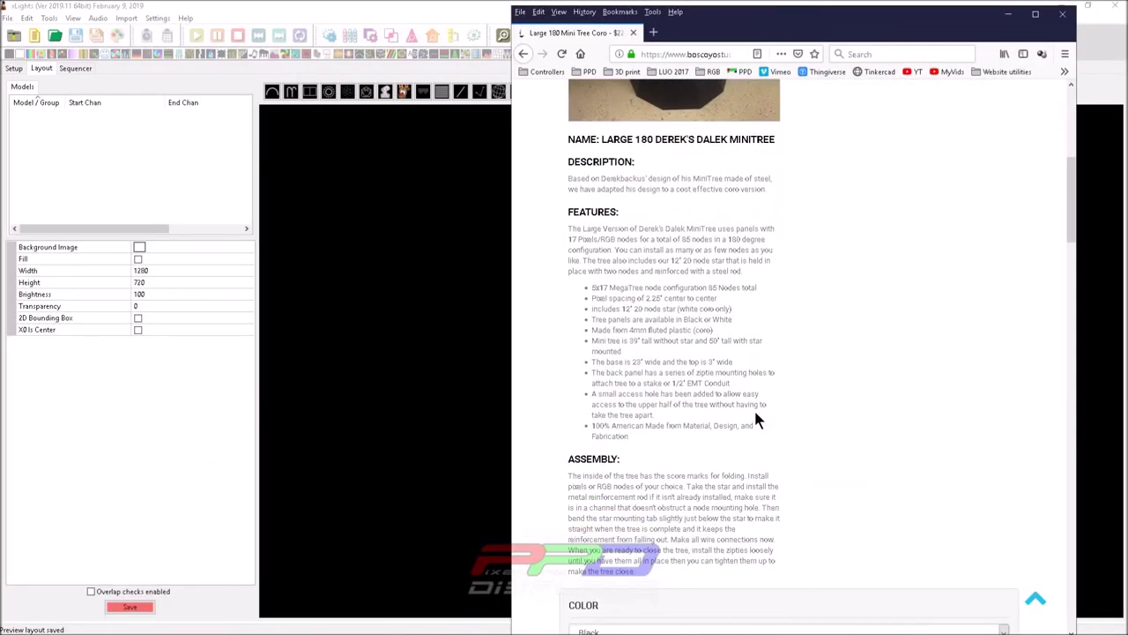
scroll(755, 415, "up", 4)
scroll(756, 420, "down", 1)
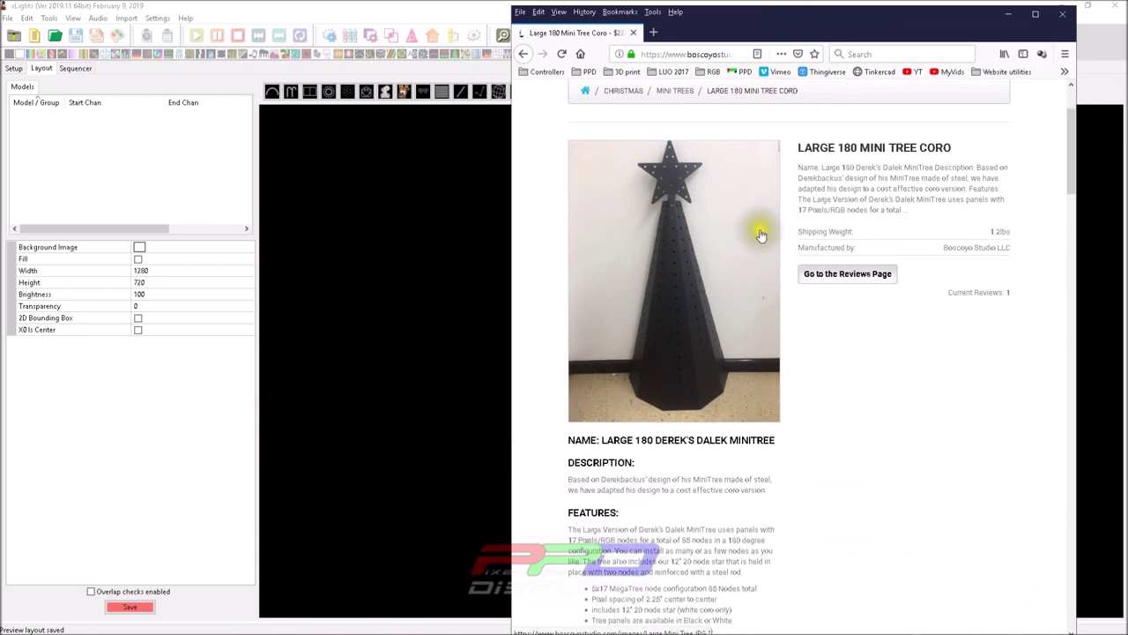
scroll(754, 199, "down", 2)
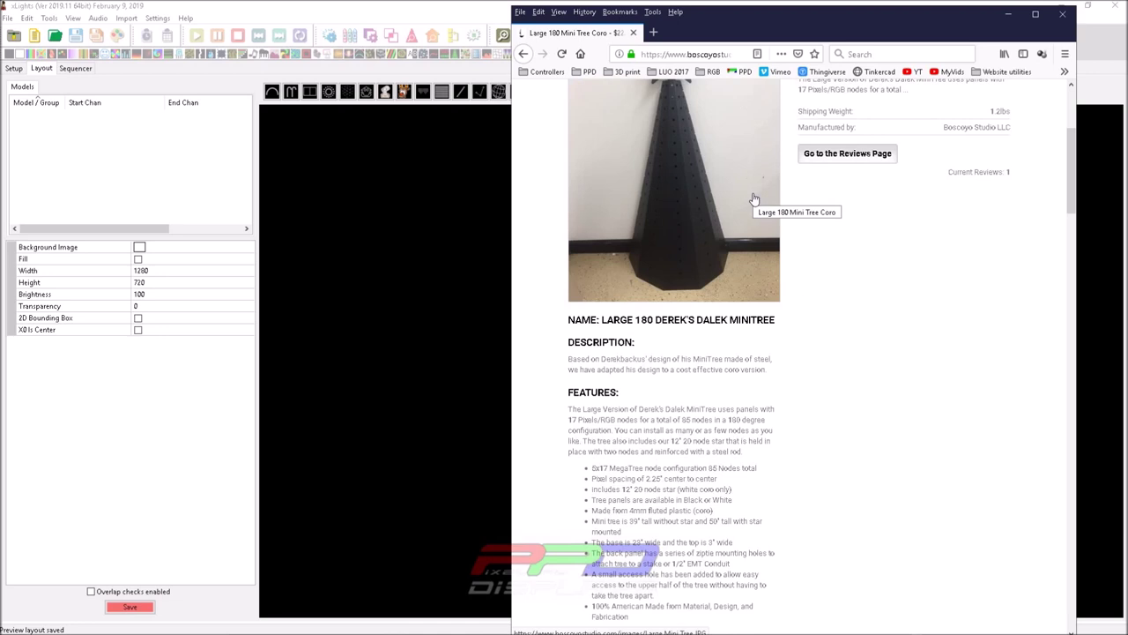
- Move the browser to reveal xLights, then bring it back over xLights' right side
left_click(738, 20)
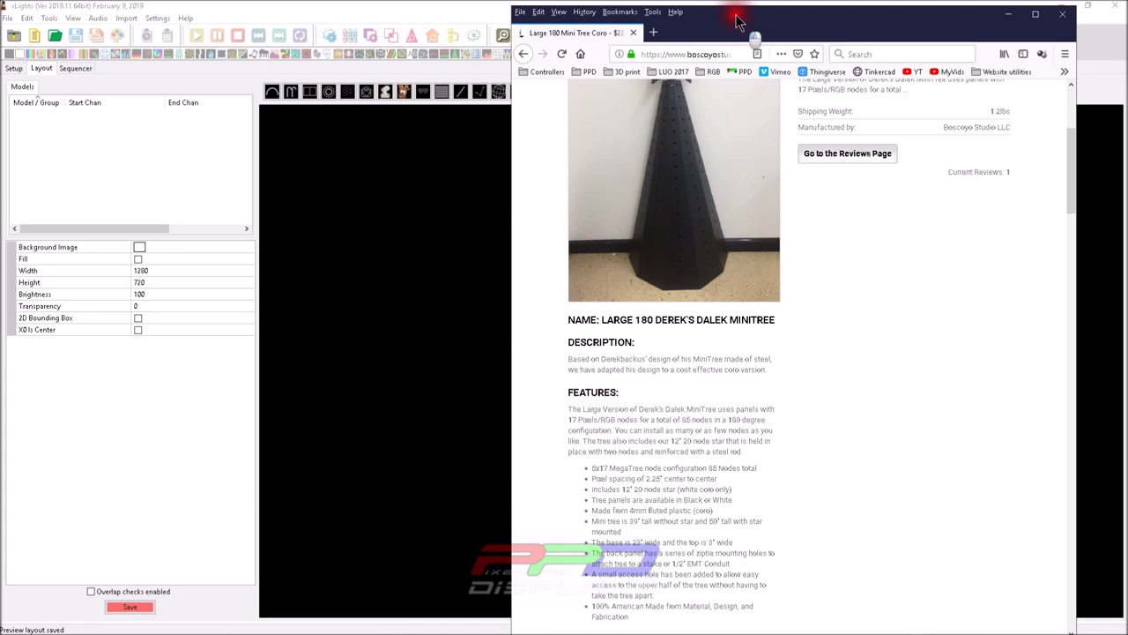
left_click_drag(738, 20, 793, 37)
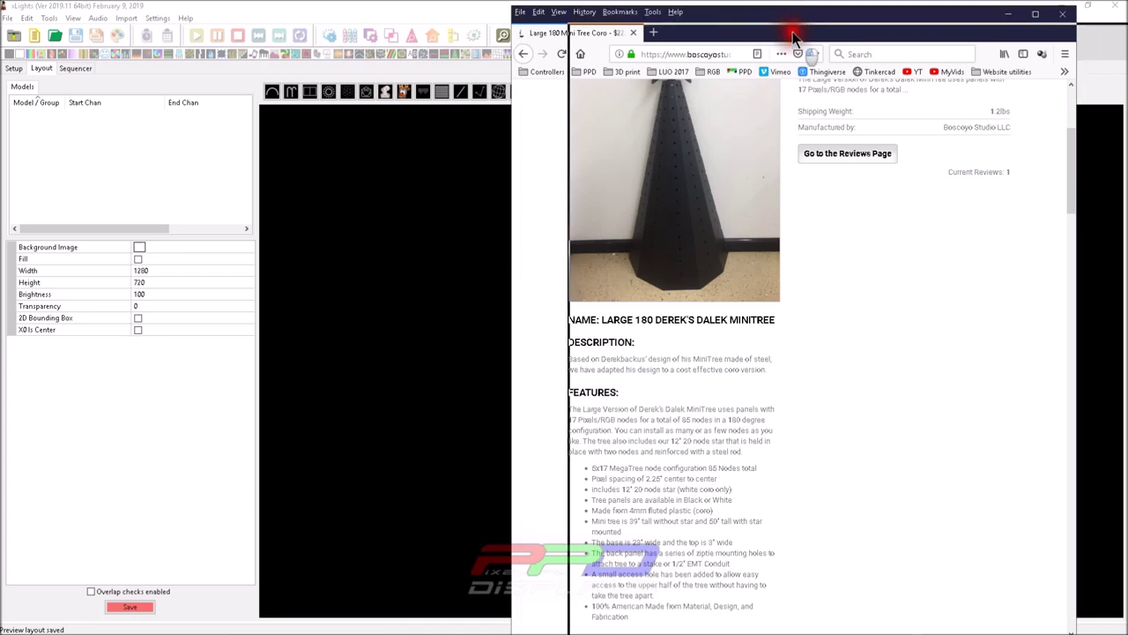
left_click_drag(793, 37, 1127, 35)
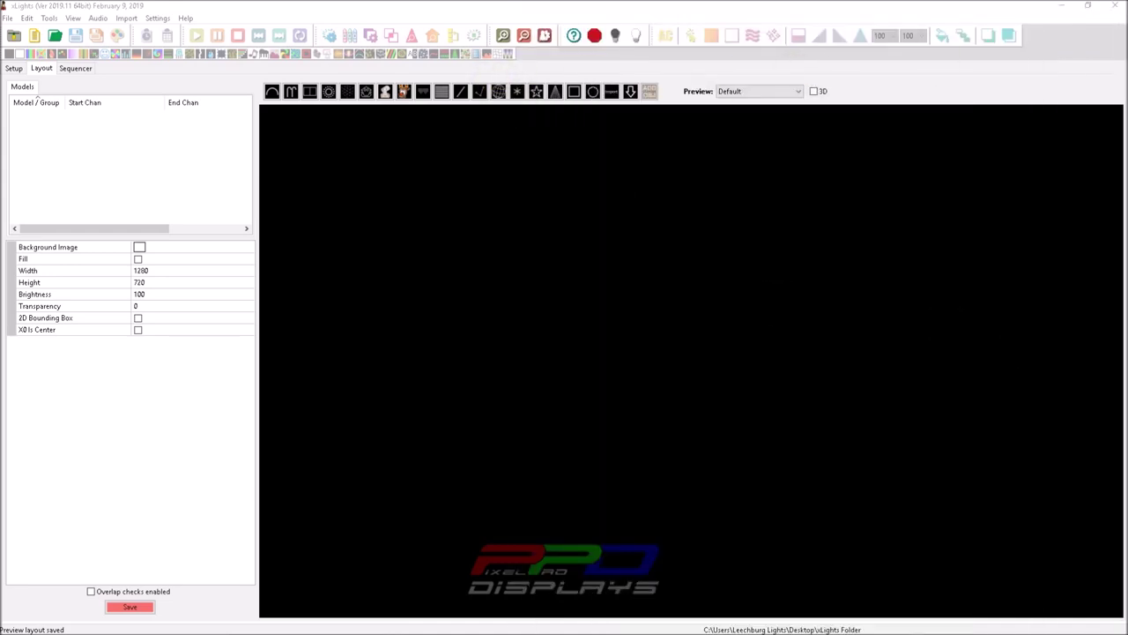
left_click_drag(1127, 36, 643, 16)
- Enlarge the mini tree photo to check its 85-node hole layout, then return to xLights
scroll(590, 467, "down", 3)
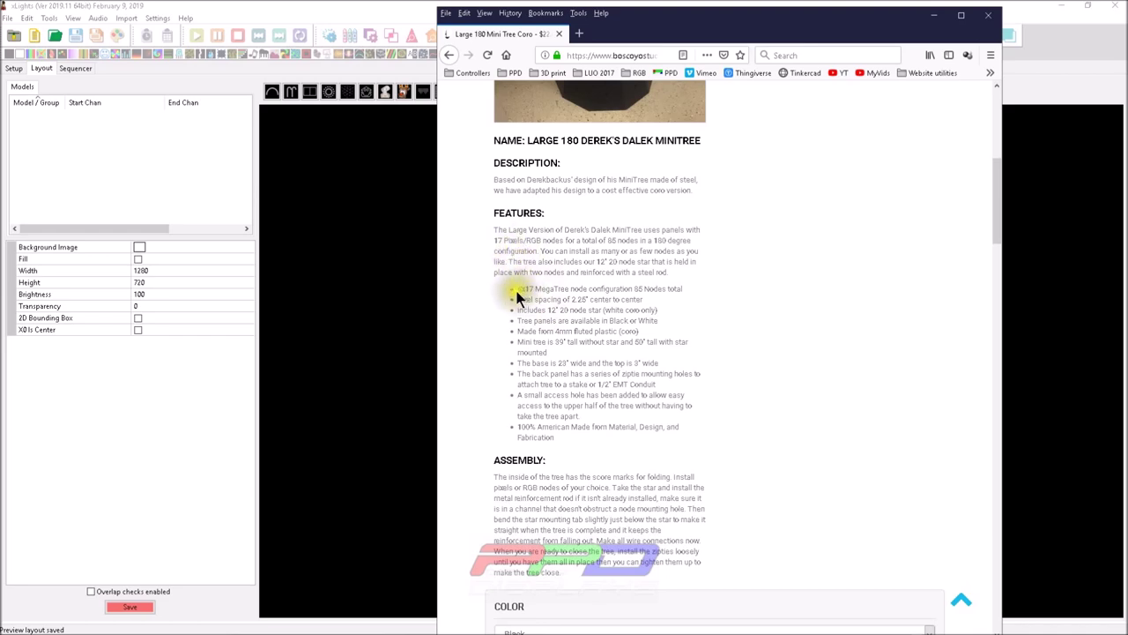
scroll(582, 207, "up", 5)
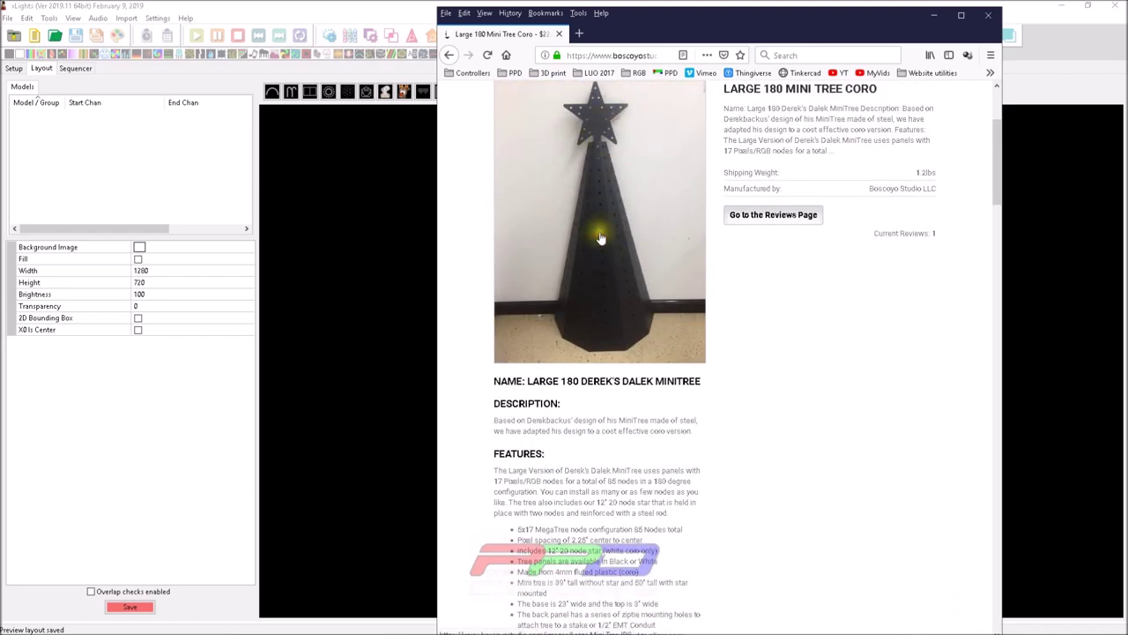
left_click(599, 238)
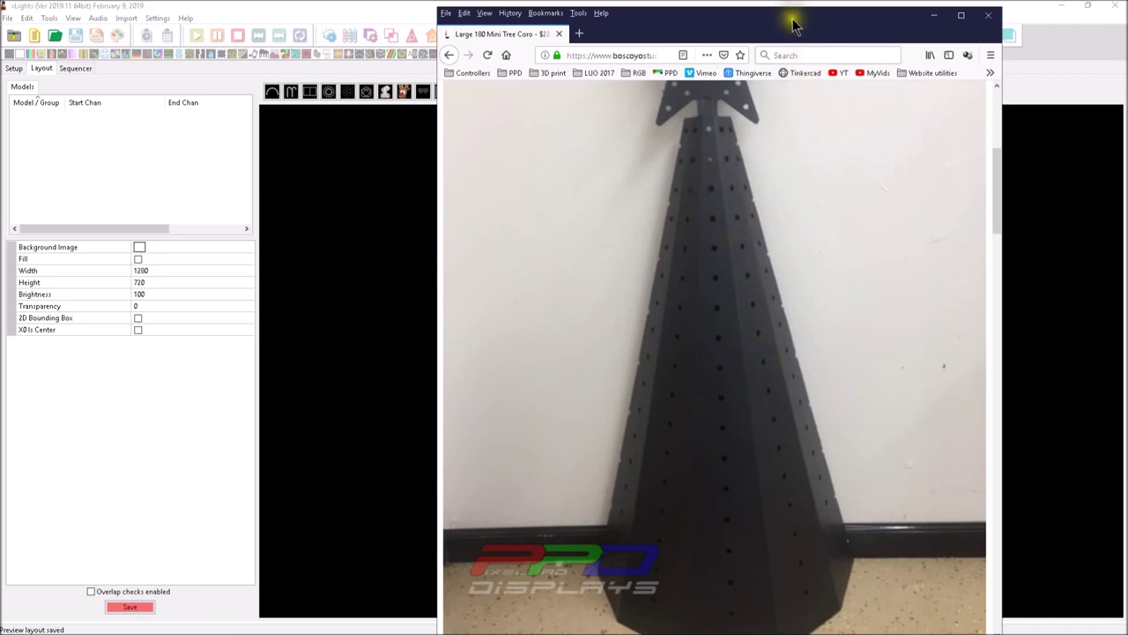
key("alt+Tab")
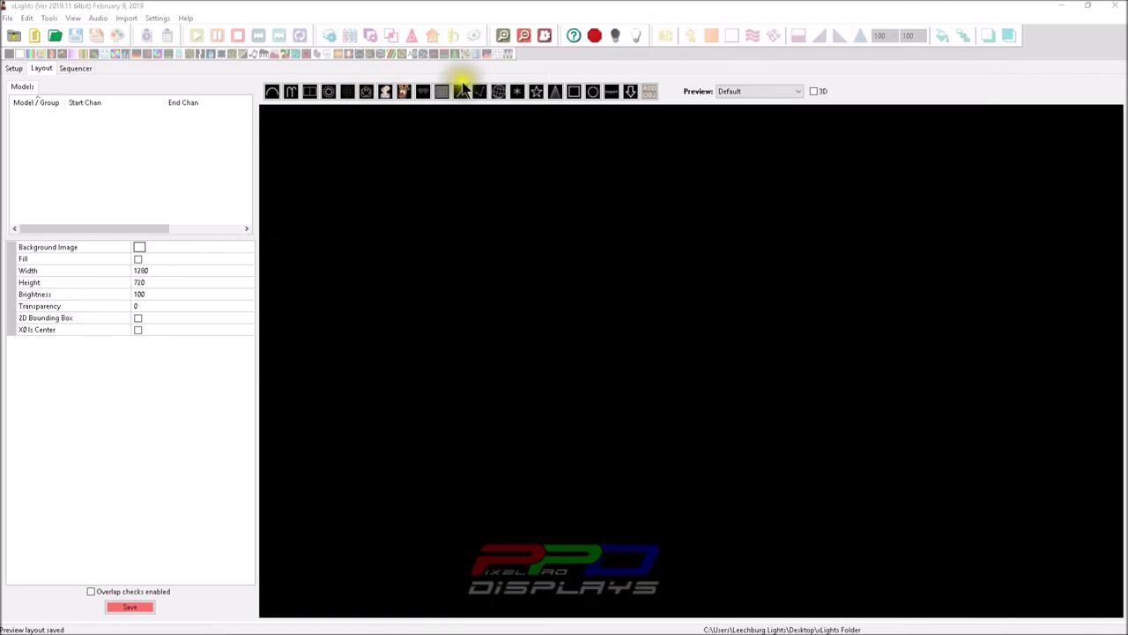
- Draw a new Tree model and set it to 180 degrees with rotation 3
left_click(555, 90)
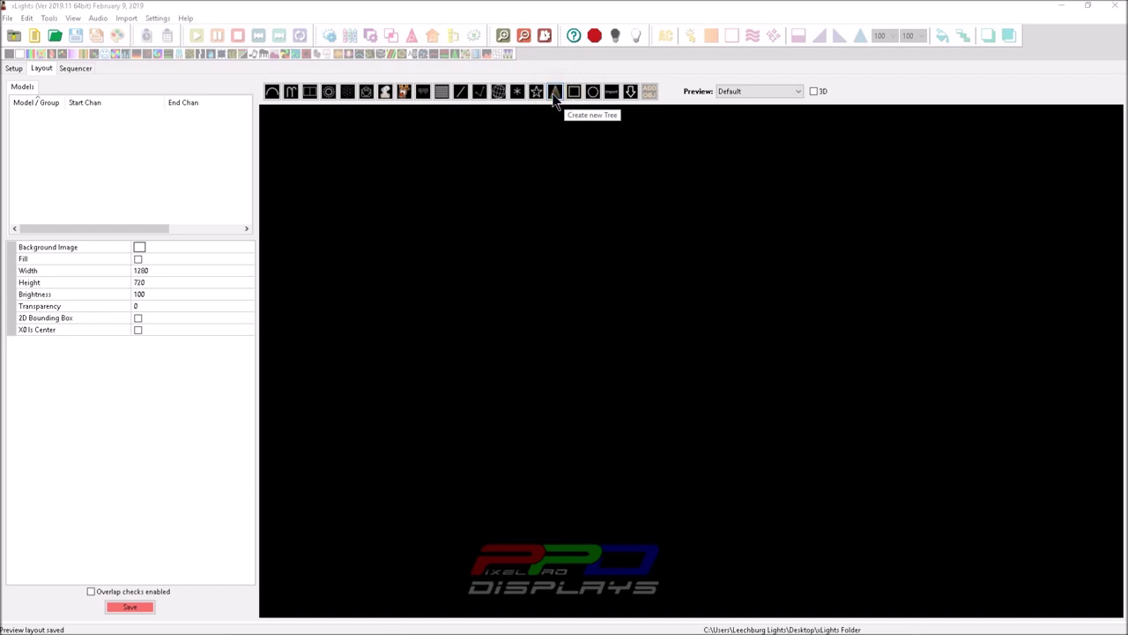
left_click_drag(436, 282, 513, 418)
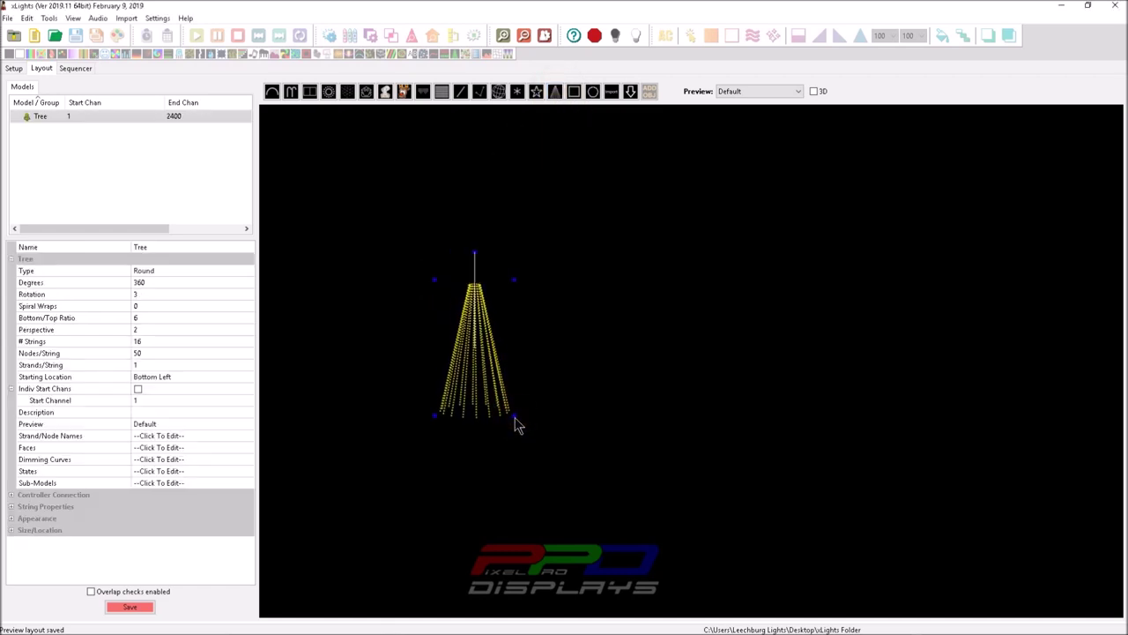
left_click(149, 284)
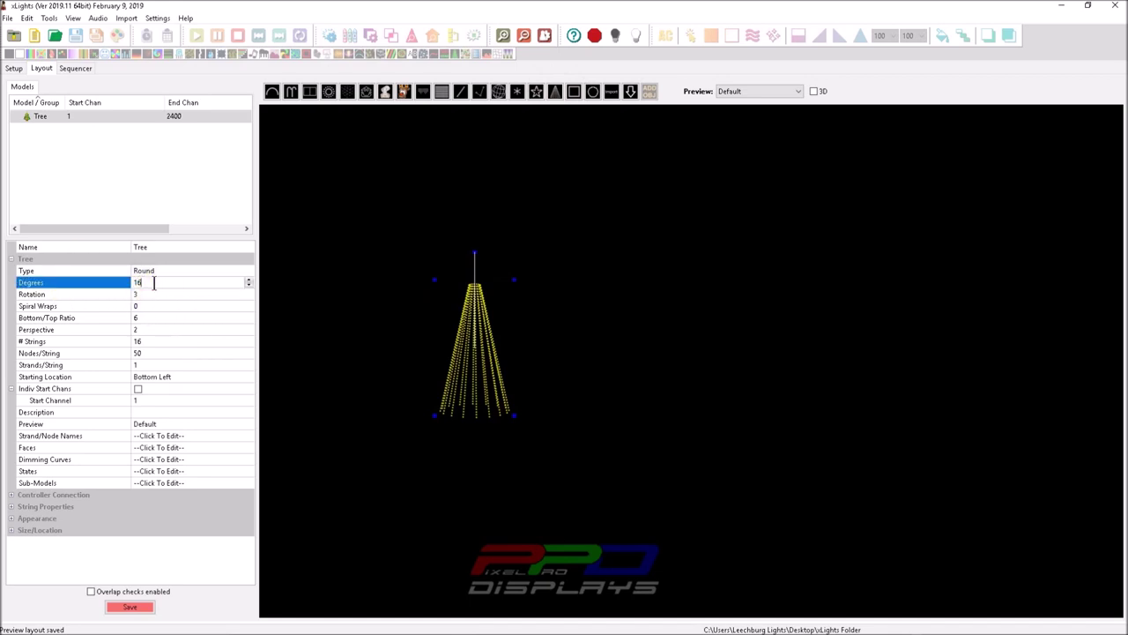
left_click(147, 292)
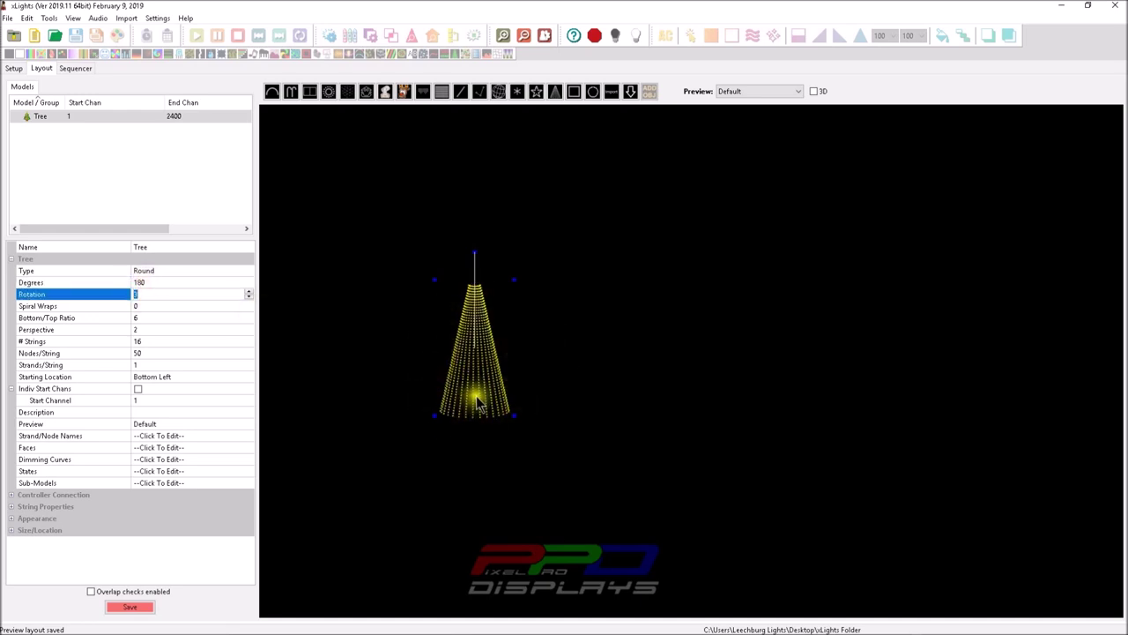
type("3")
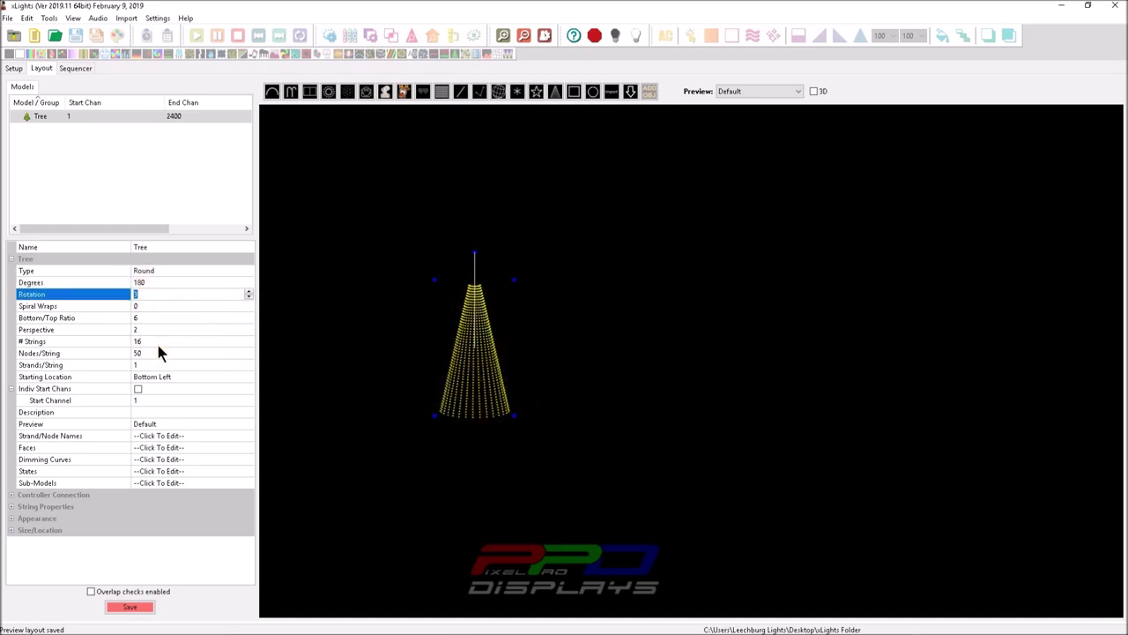
left_click(156, 341)
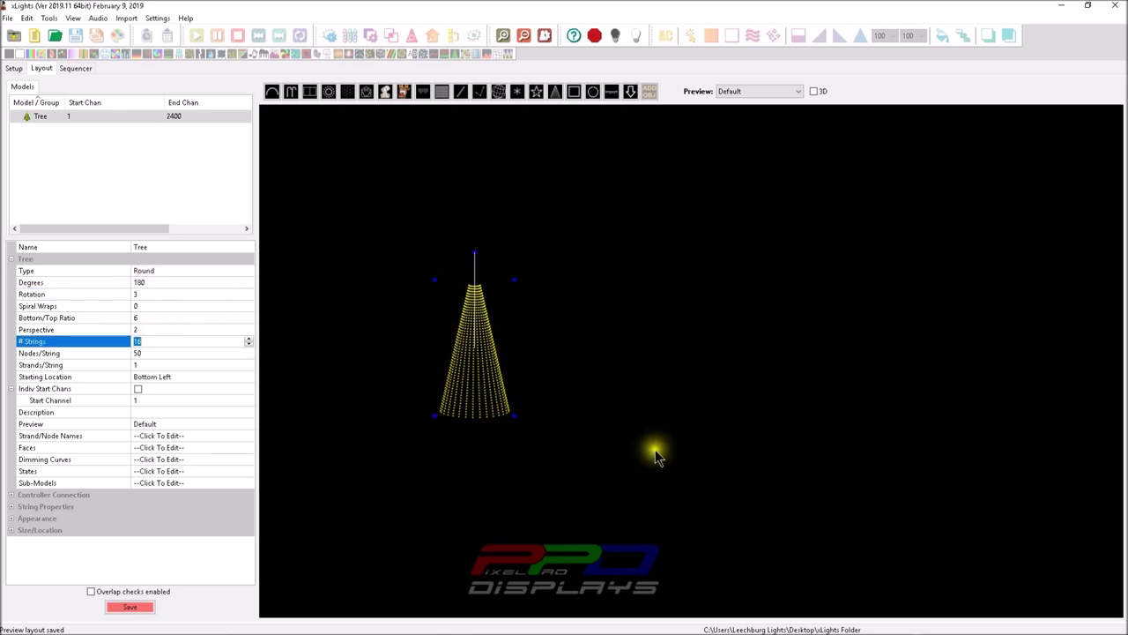
mouse_move(581, 626)
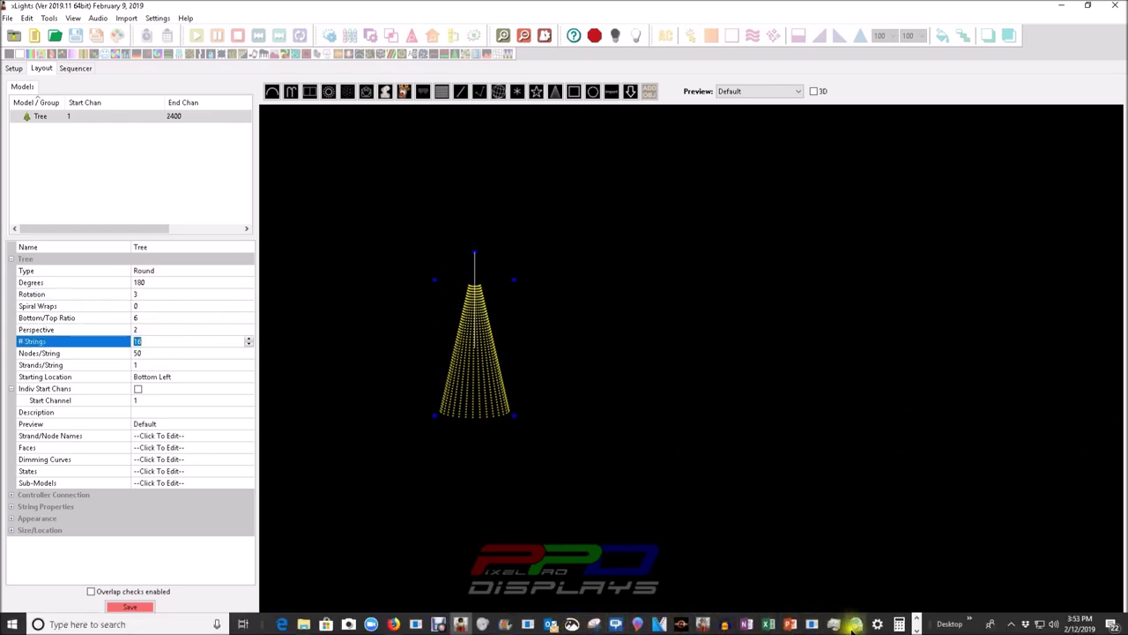
left_click(899, 624)
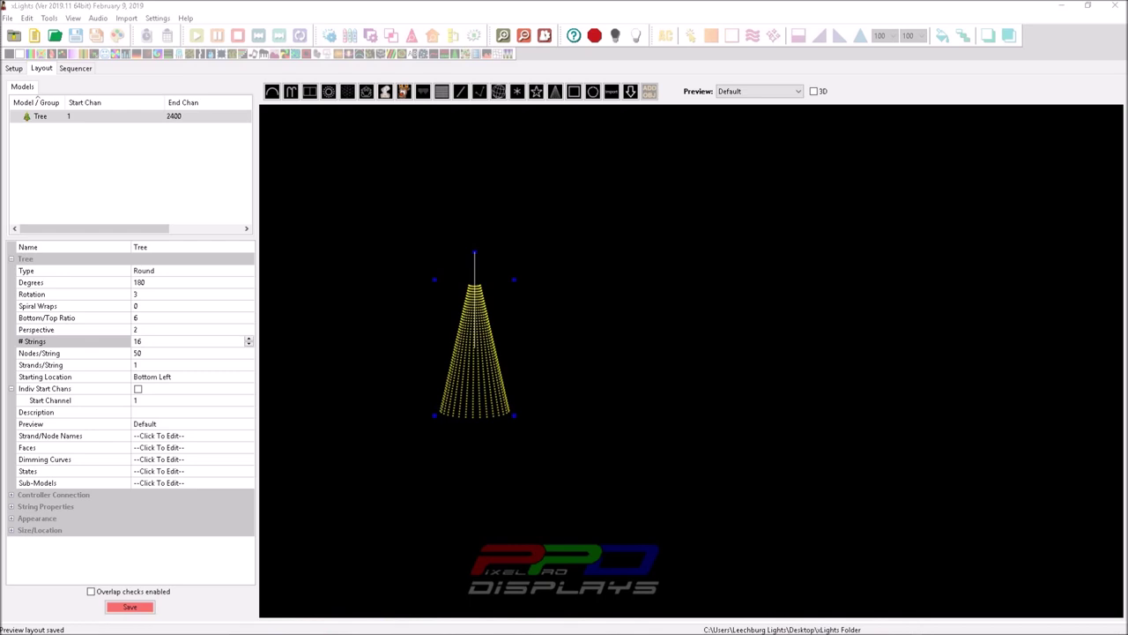
left_click_drag(1058, 166, 899, 169)
type("5*17")
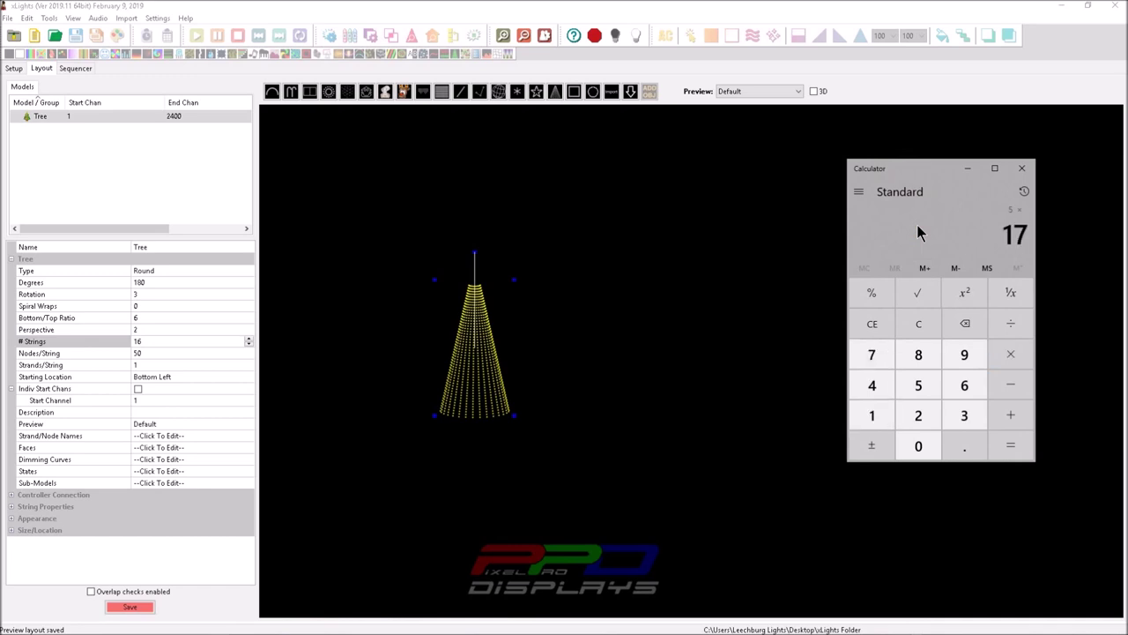
key("Return")
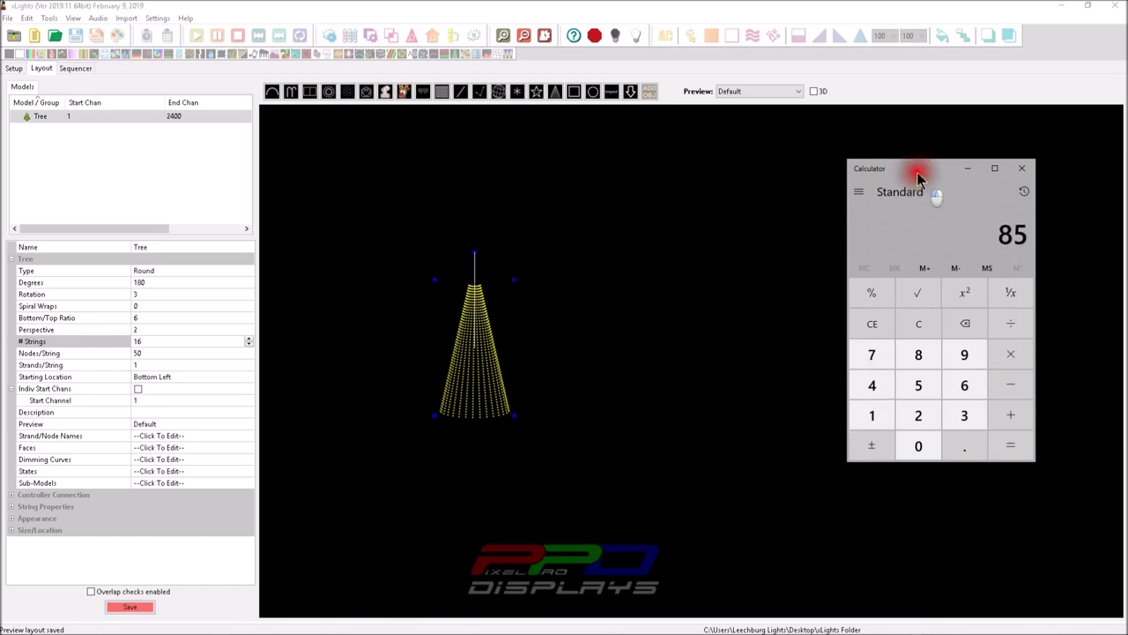
left_click(1021, 167)
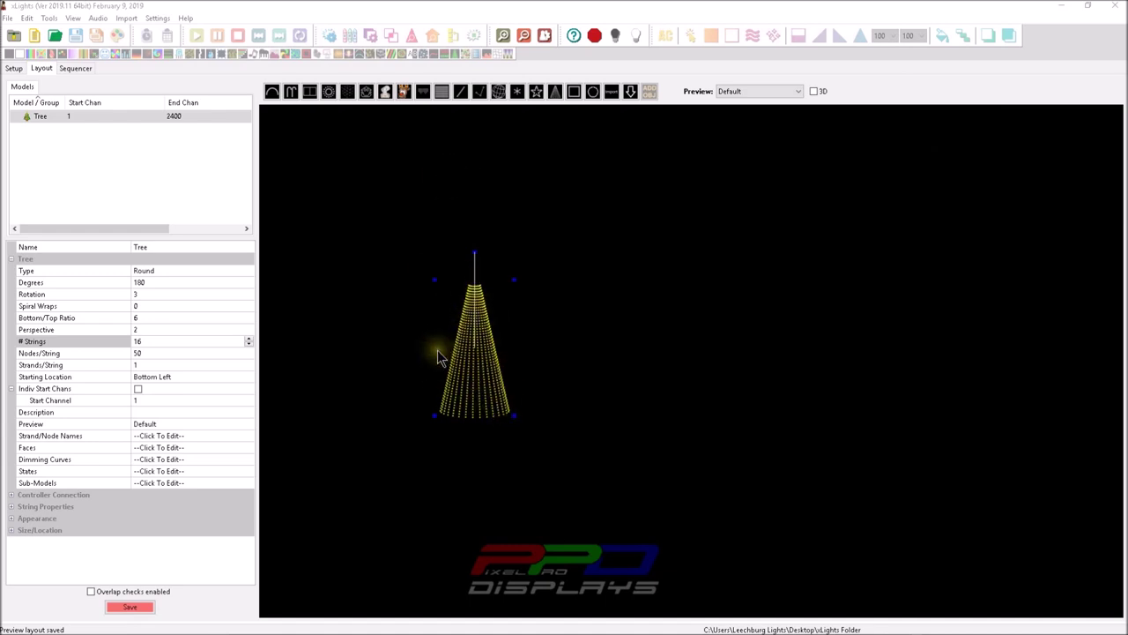
- Set the Tree to 1 string, 85 nodes per string and 5 strands per string
left_click(480, 385)
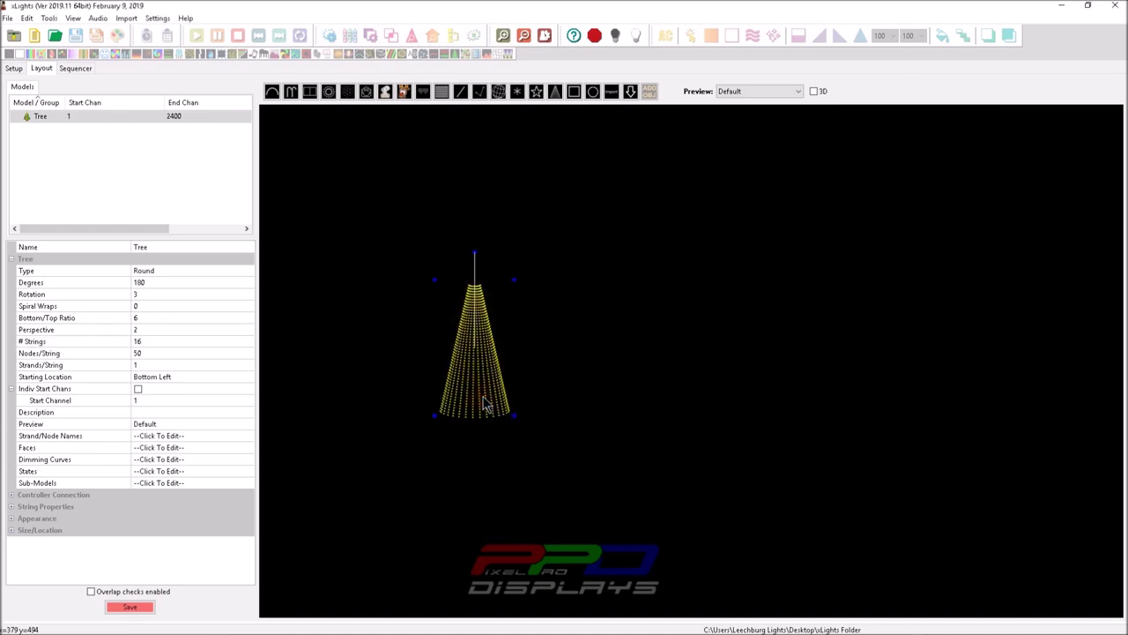
left_click(151, 341)
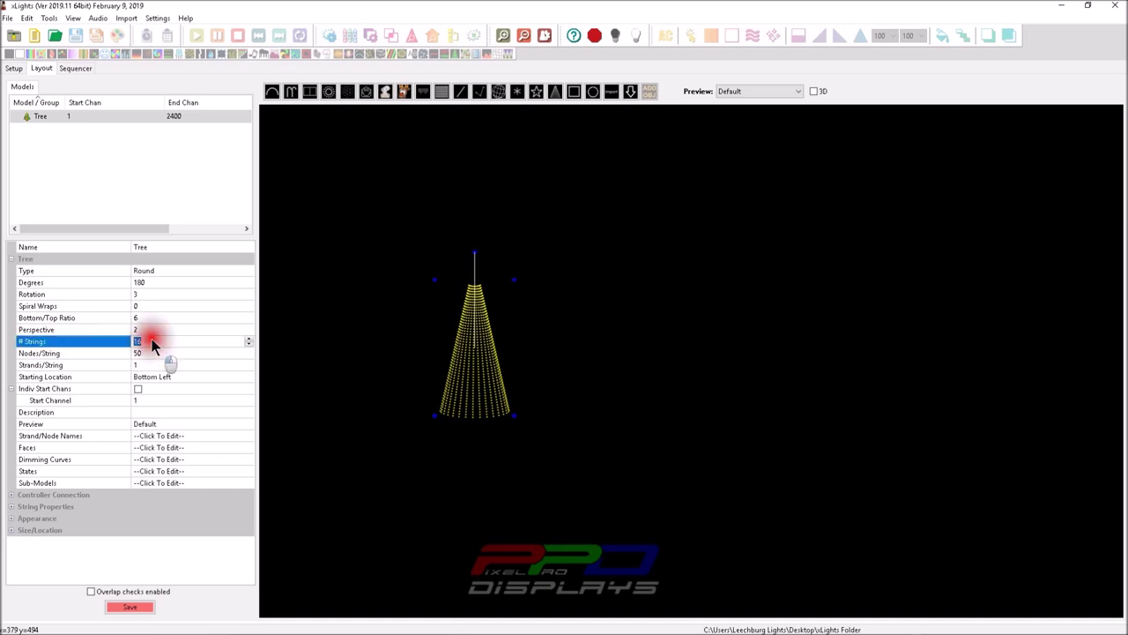
type("1")
left_click(160, 353)
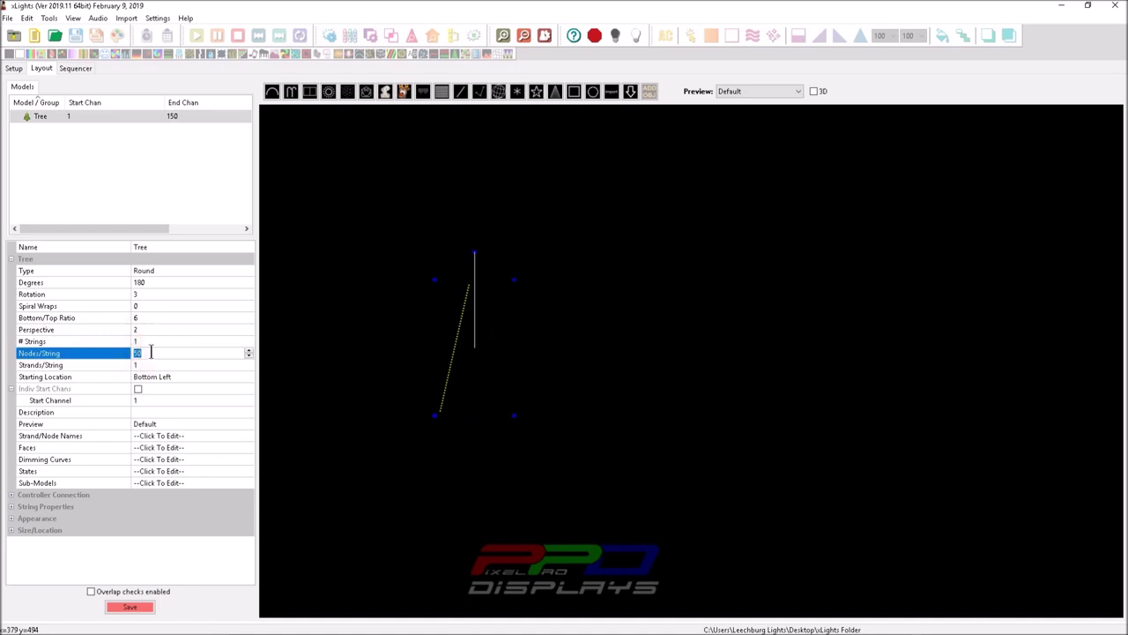
type("852")
key("BackSpace")
left_click(145, 369)
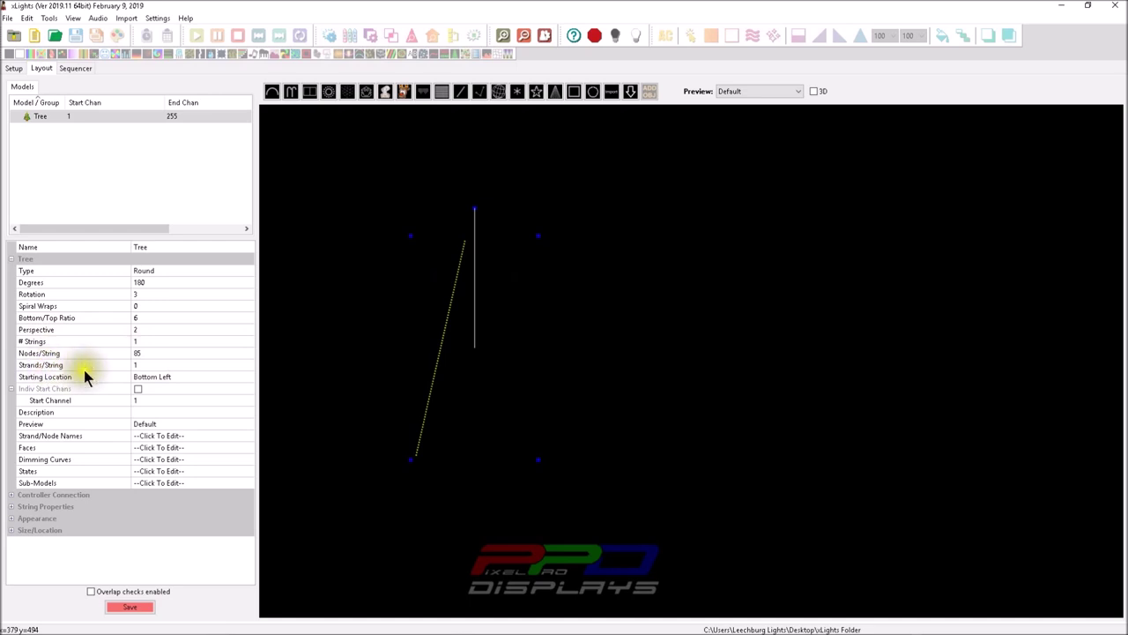
left_click(146, 365)
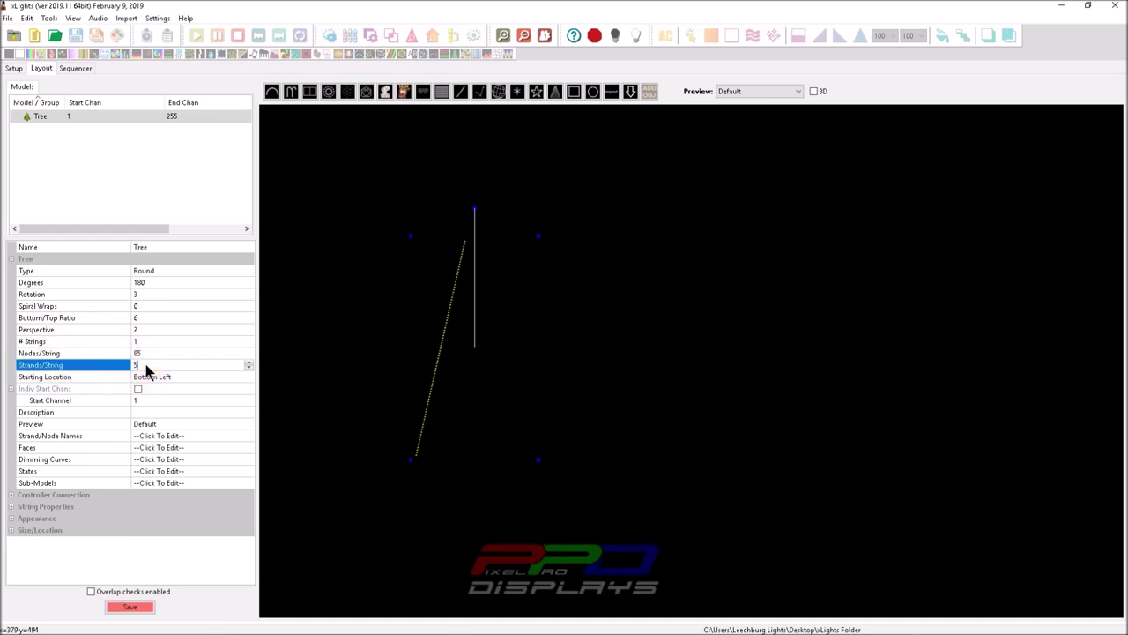
left_click(166, 352)
- Resize the tree smaller and move it down and left in the layout
left_click(489, 324)
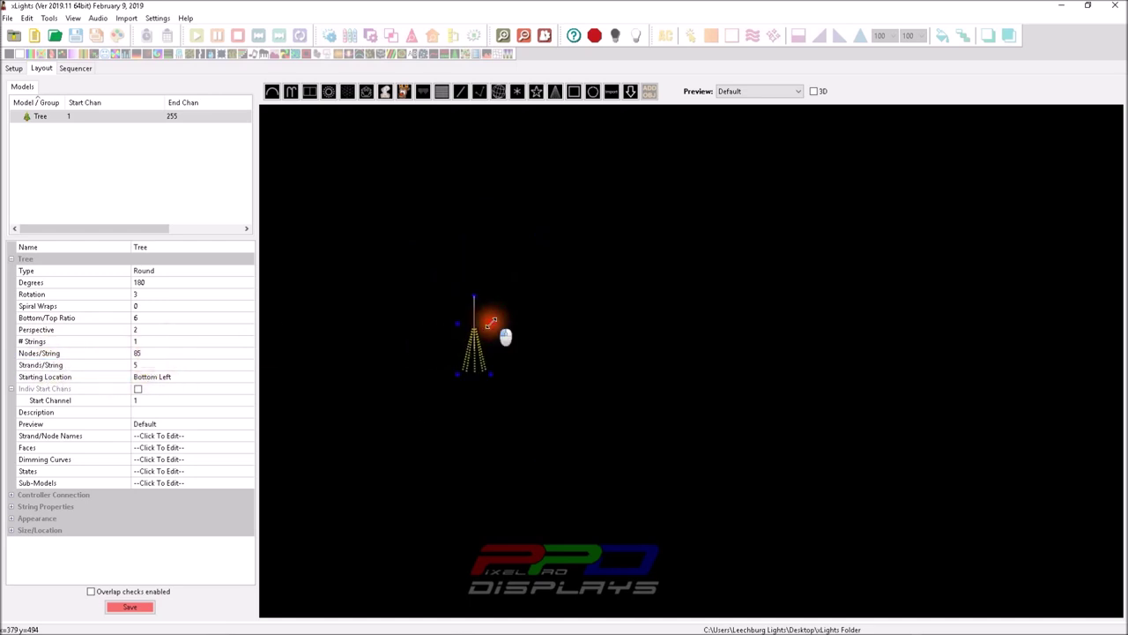
left_click_drag(489, 324, 517, 262)
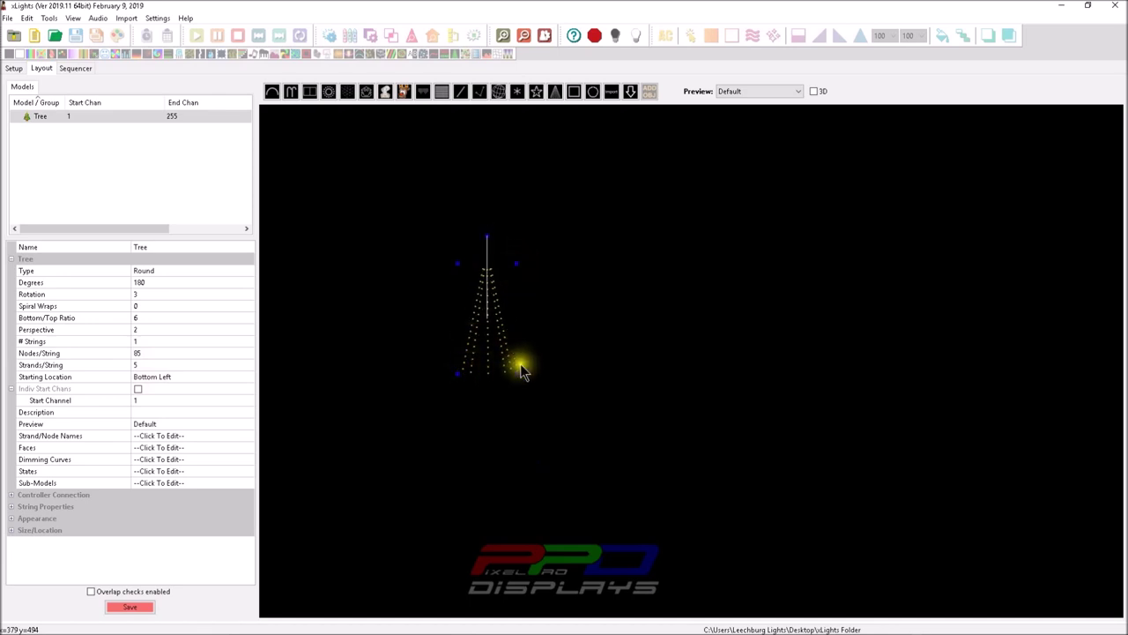
left_click_drag(518, 374, 501, 342)
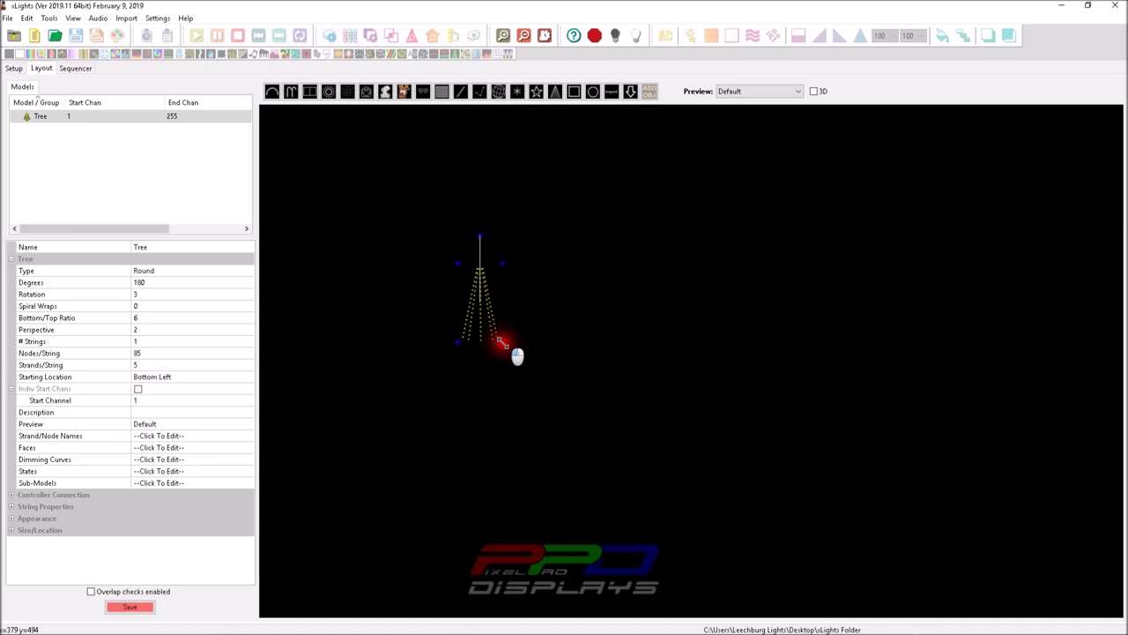
left_click_drag(488, 301, 392, 446)
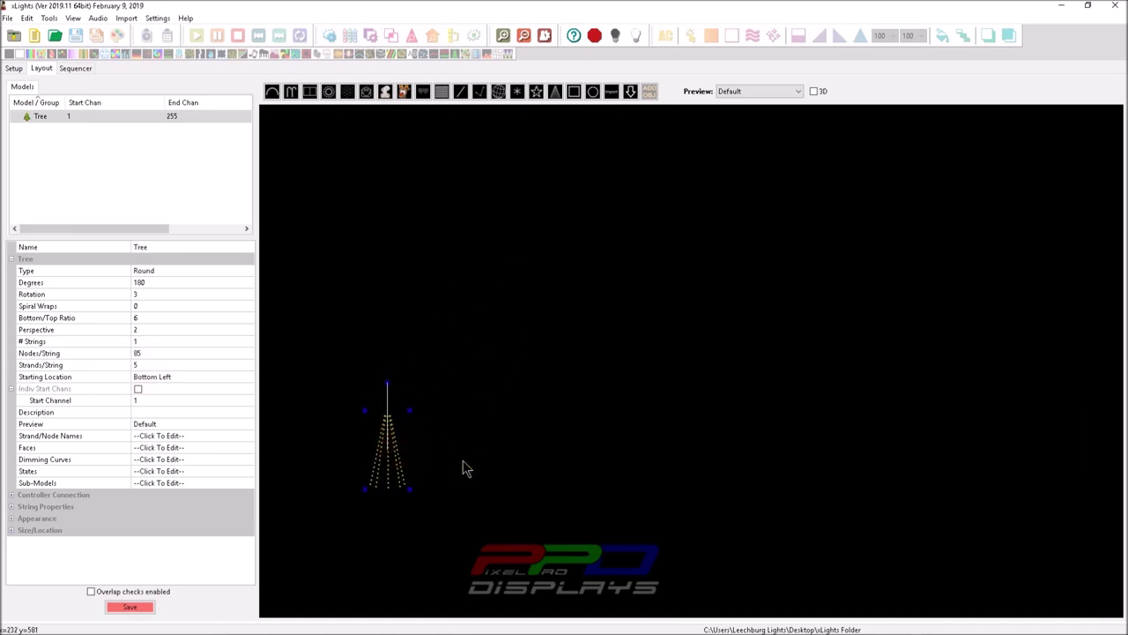
scroll(687, 264, "down", 1)
- Go back to the Mini Trees list and open the Medium 360 Mini Tree Coro page
left_click_drag(1123, 50, 645, 27)
scroll(617, 390, "down", 5)
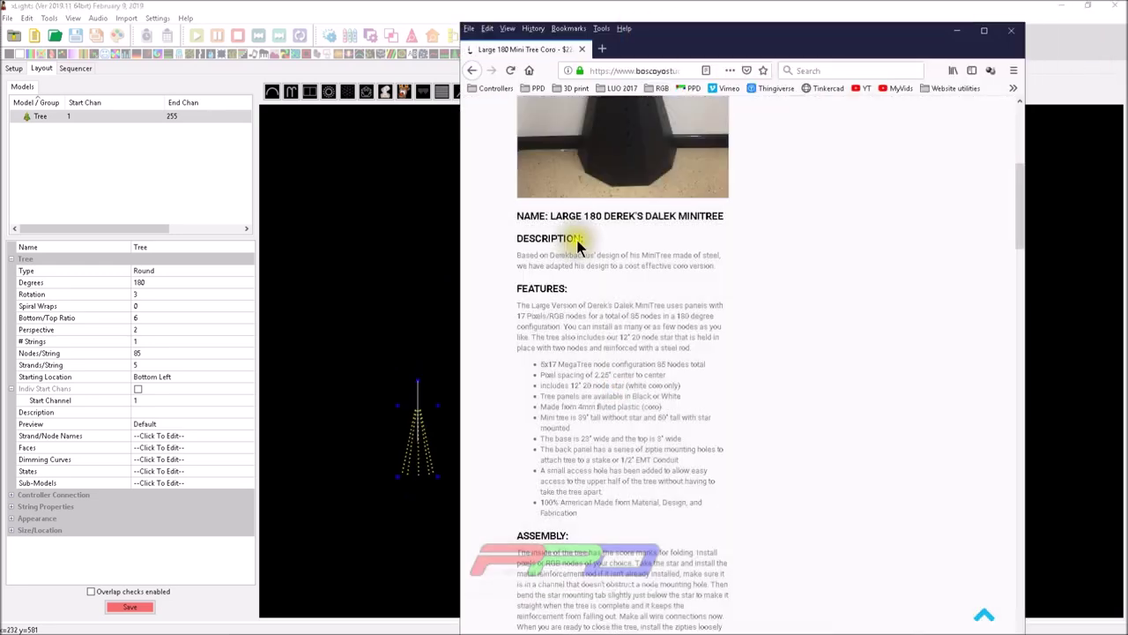
key("alt+Left")
scroll(871, 366, "down", 5)
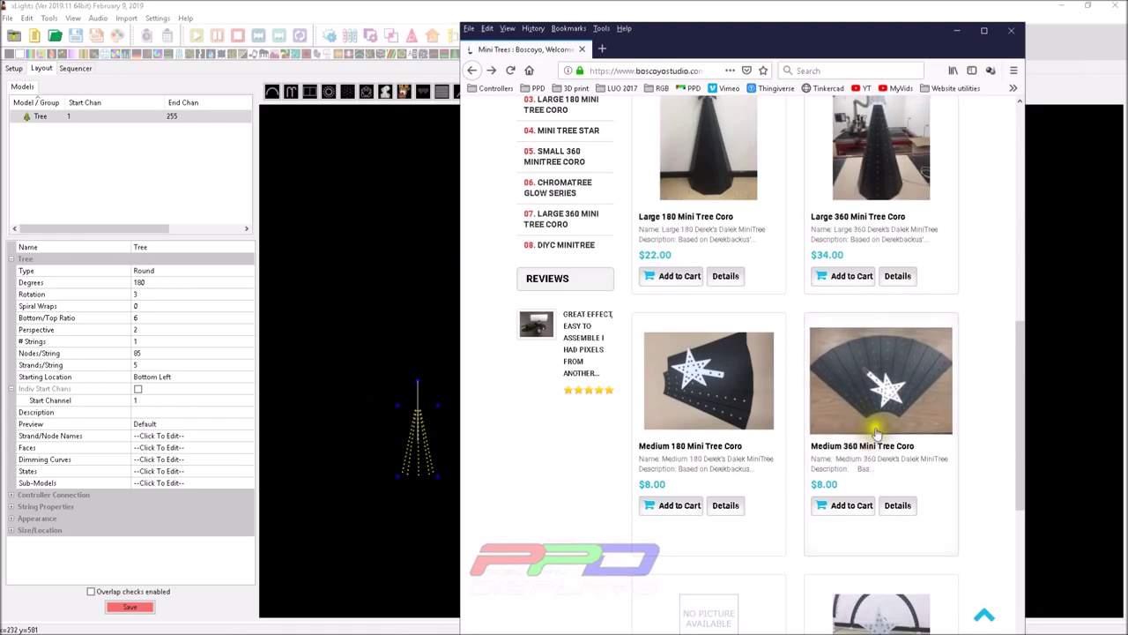
left_click(886, 450)
- Read the Features and highlight the 10x10 MegaTree node configuration, then return to xLights
scroll(828, 379, "down", 5)
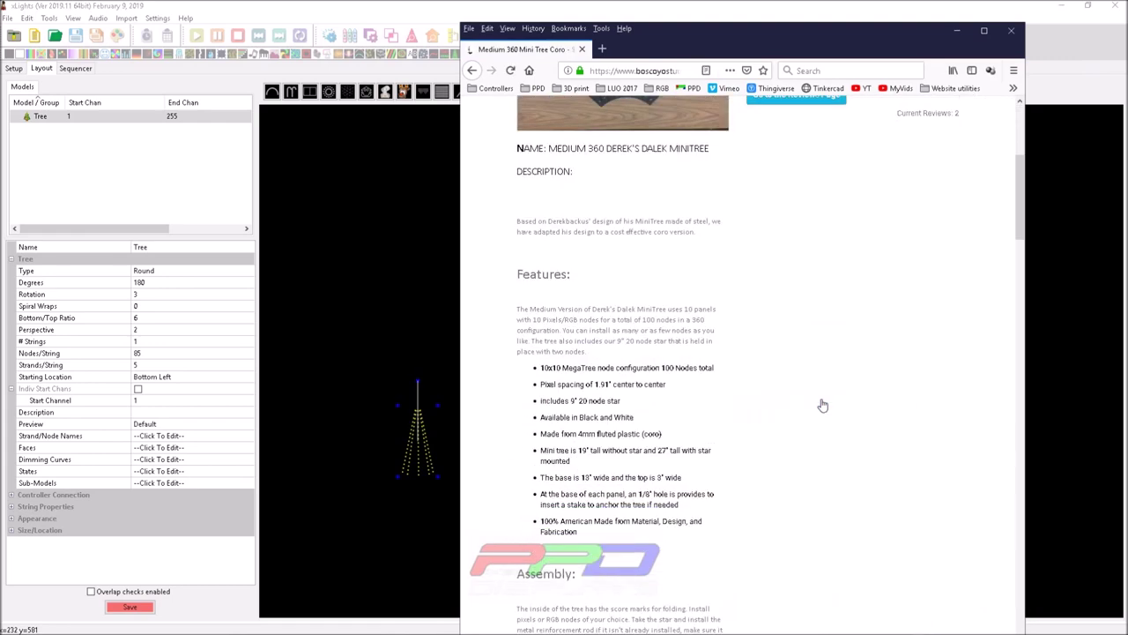
scroll(822, 405, "down", 3)
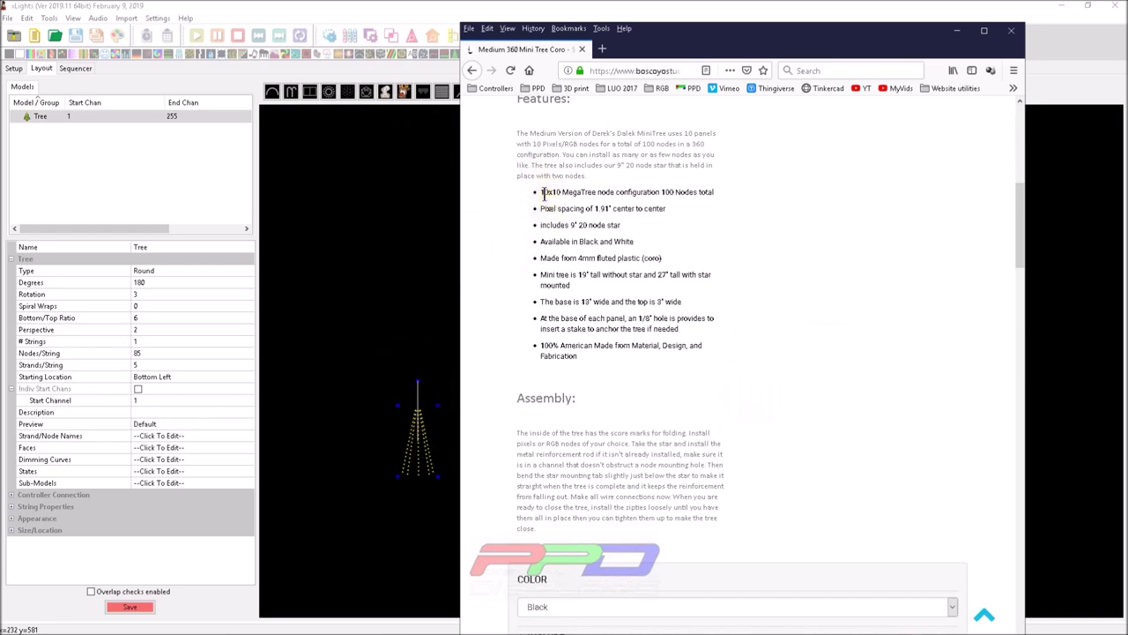
left_click_drag(542, 194, 659, 192)
scroll(667, 310, "up", 4)
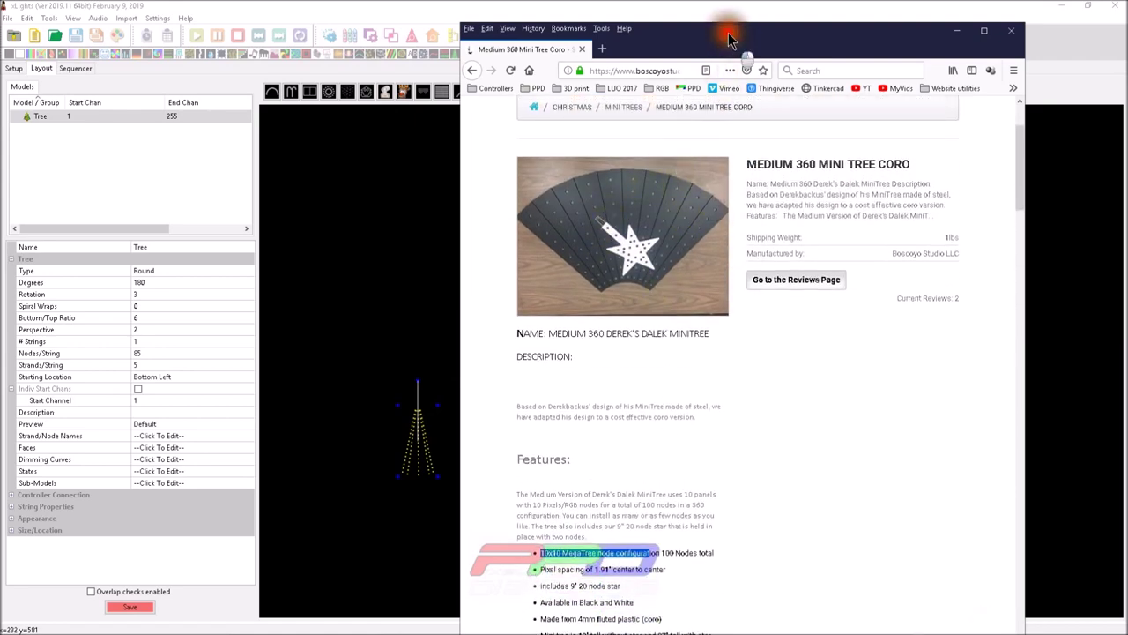
key("alt+Tab")
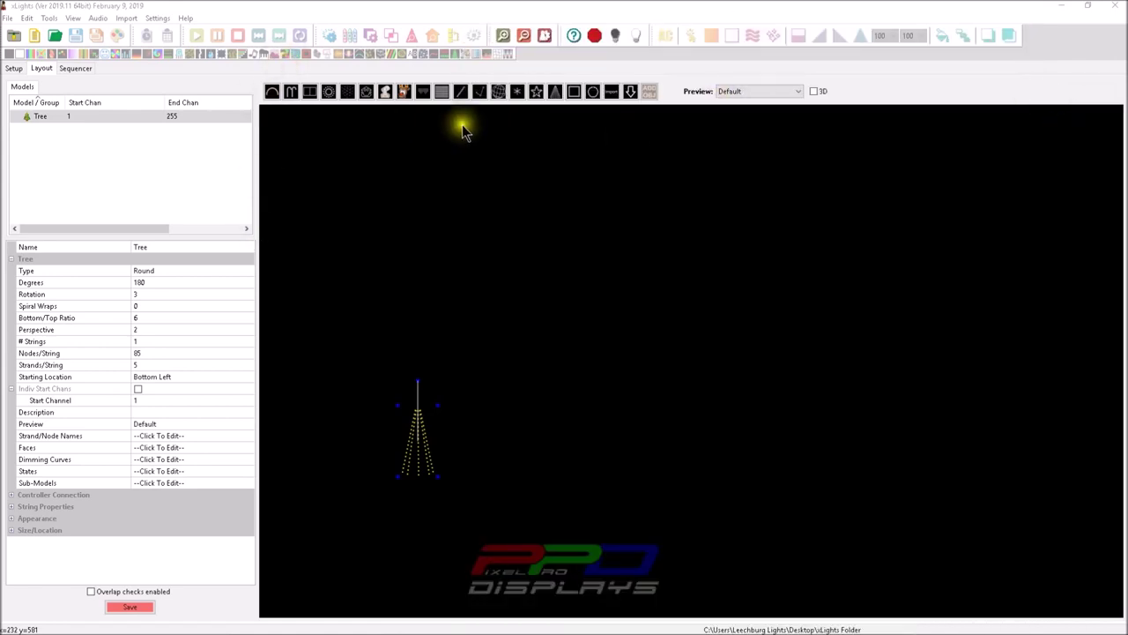
- Draw a second tree, Tree-2, beside the first and give it 1 string
left_click(554, 91)
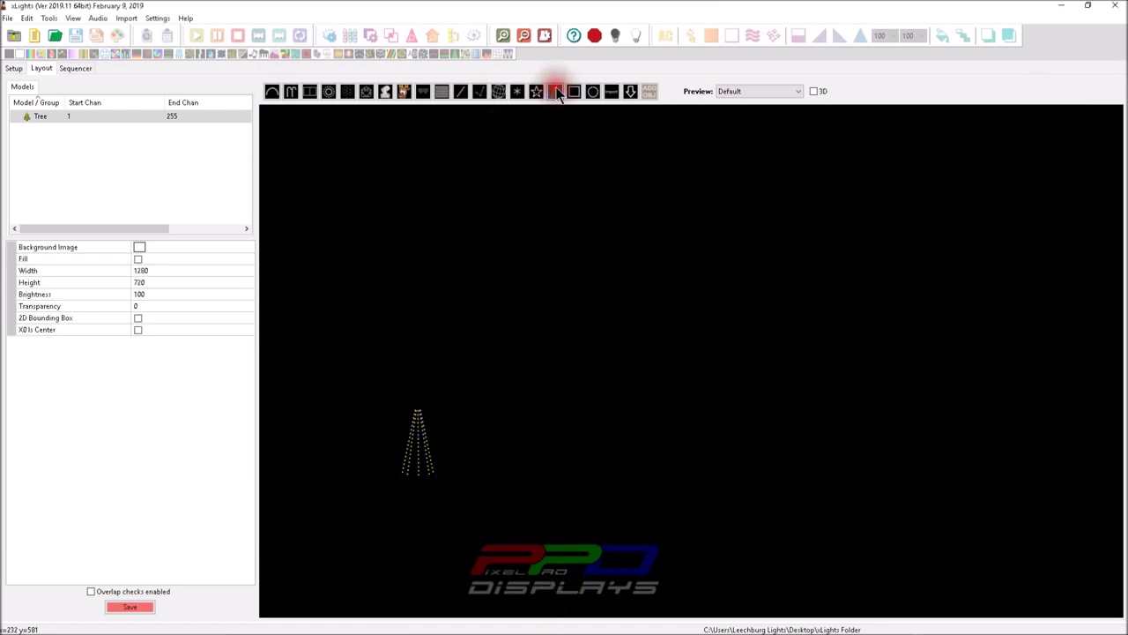
left_click_drag(493, 414, 544, 476)
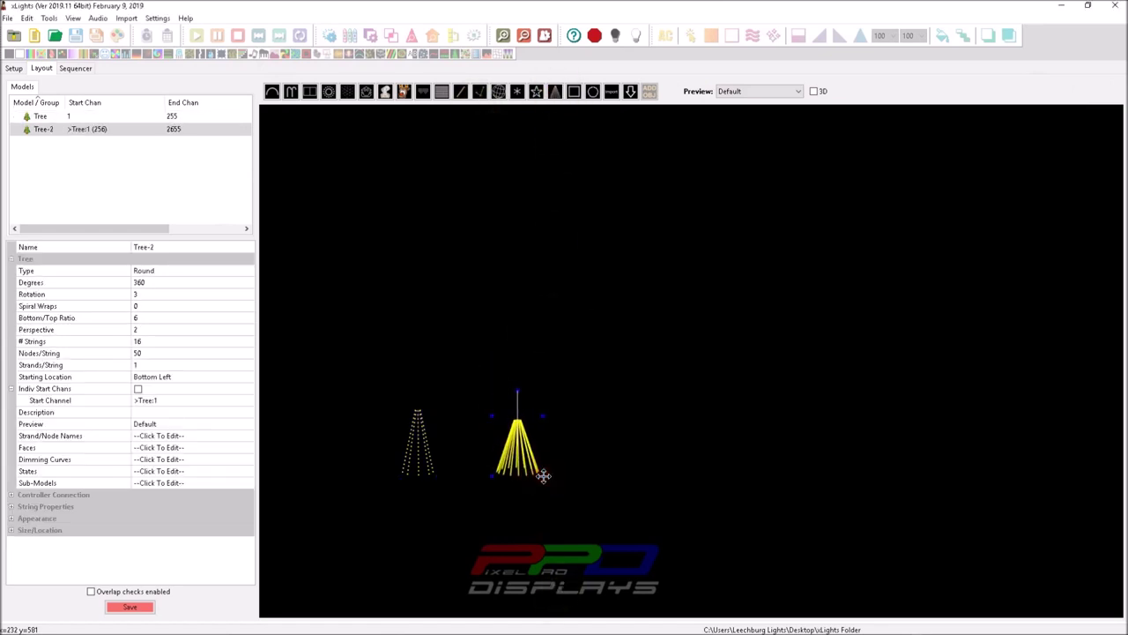
left_click(147, 339)
type("1")
left_click(150, 339)
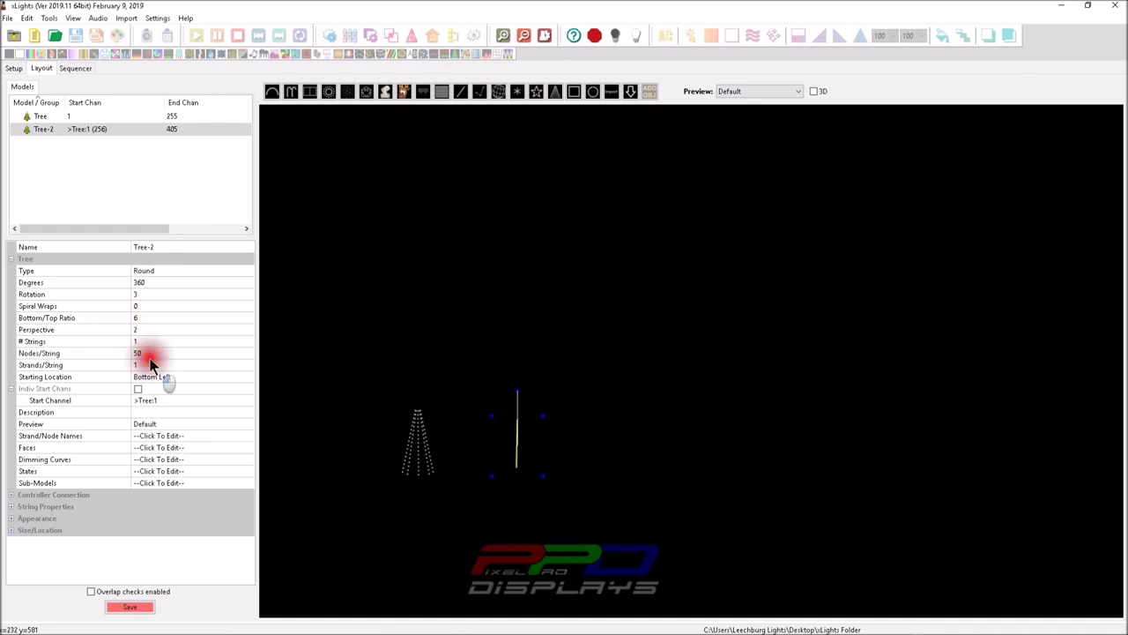
- Set Tree-2 to 100 nodes per string and 10 strands, then enlarge it
left_click(149, 353)
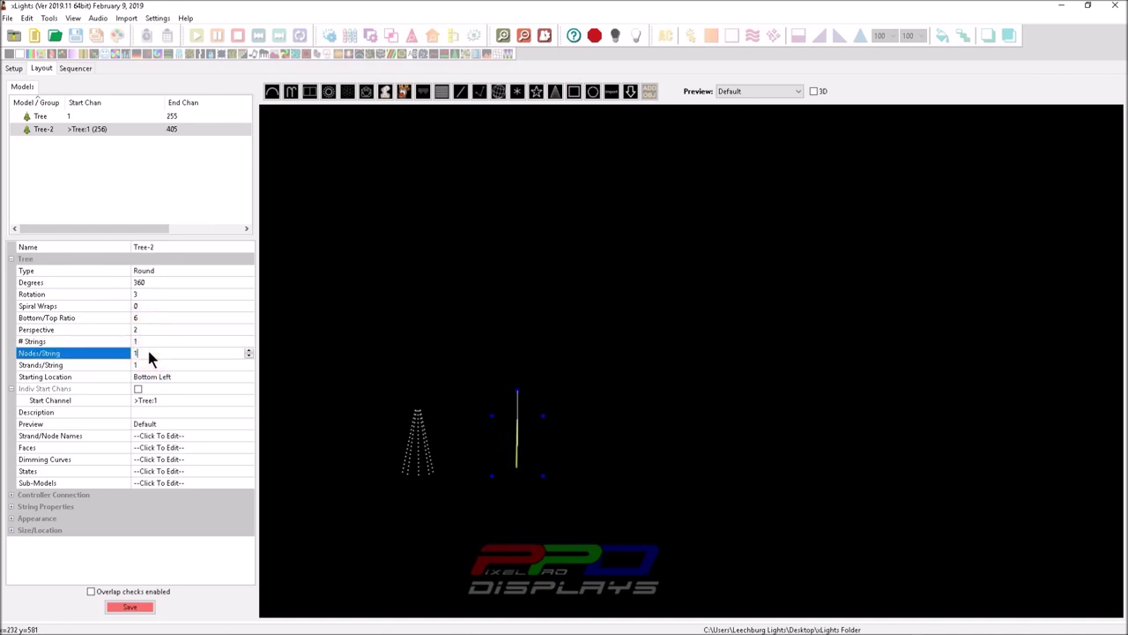
type("100")
left_click(141, 364)
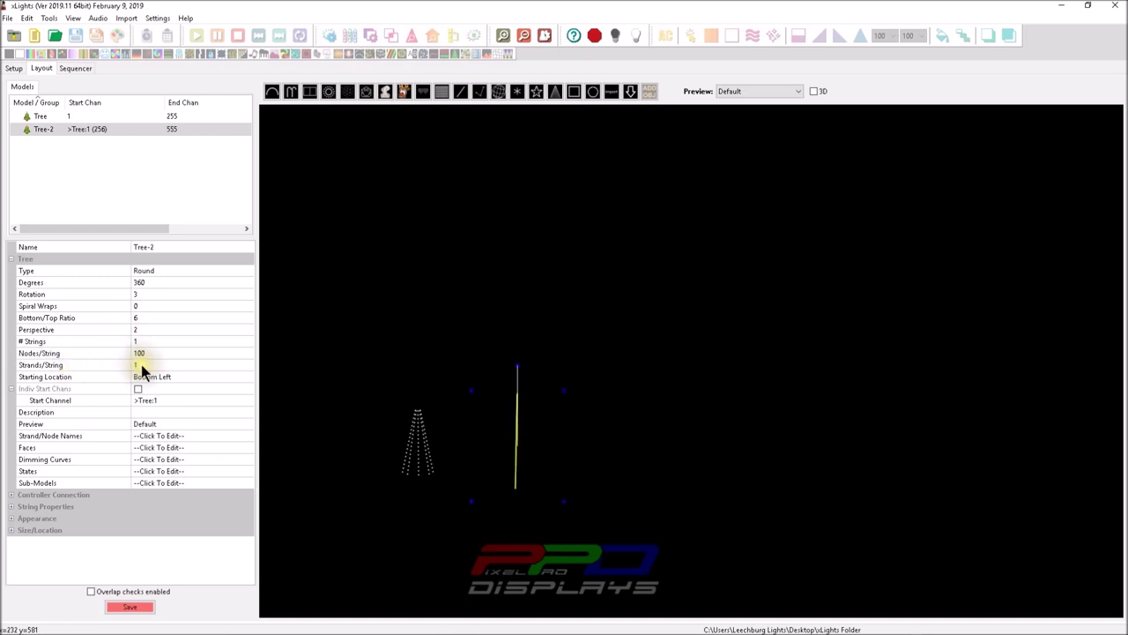
type("10")
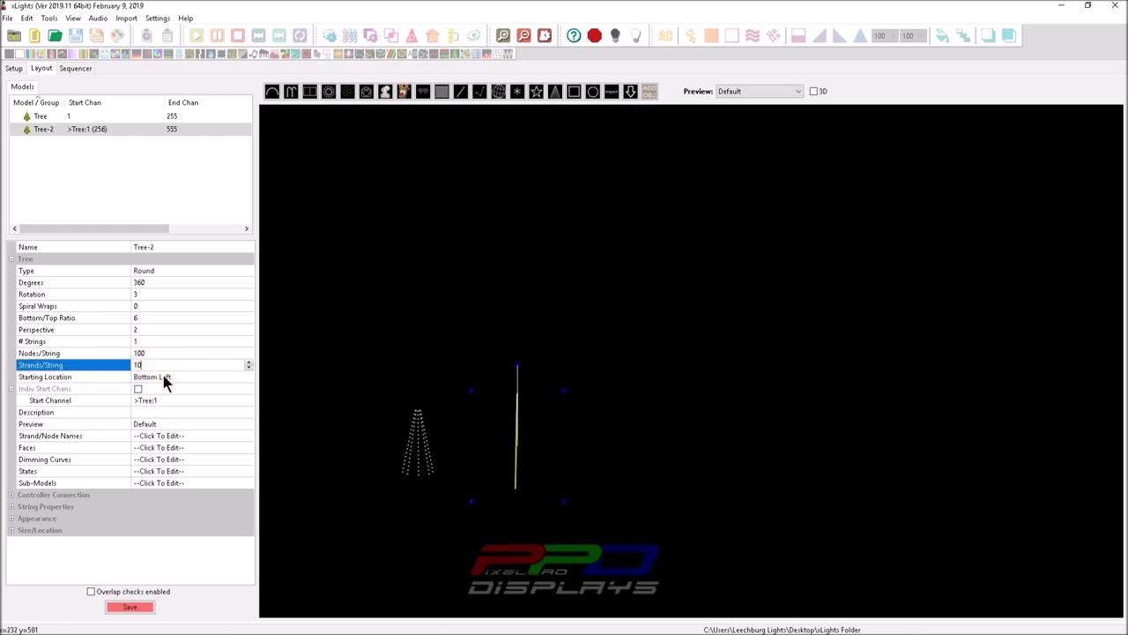
left_click(179, 352)
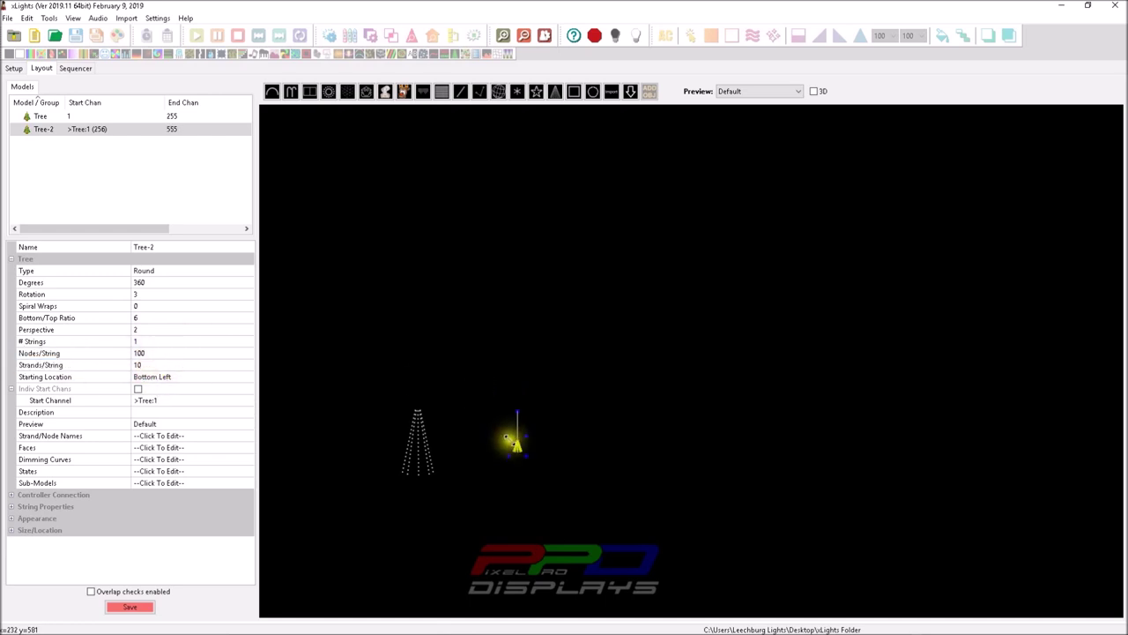
left_click_drag(507, 438, 520, 482)
- Briefly bring up the product page again, then dismiss it to return to the layout
left_click_drag(1123, 82, 812, 85)
scroll(727, 396, "down", 4)
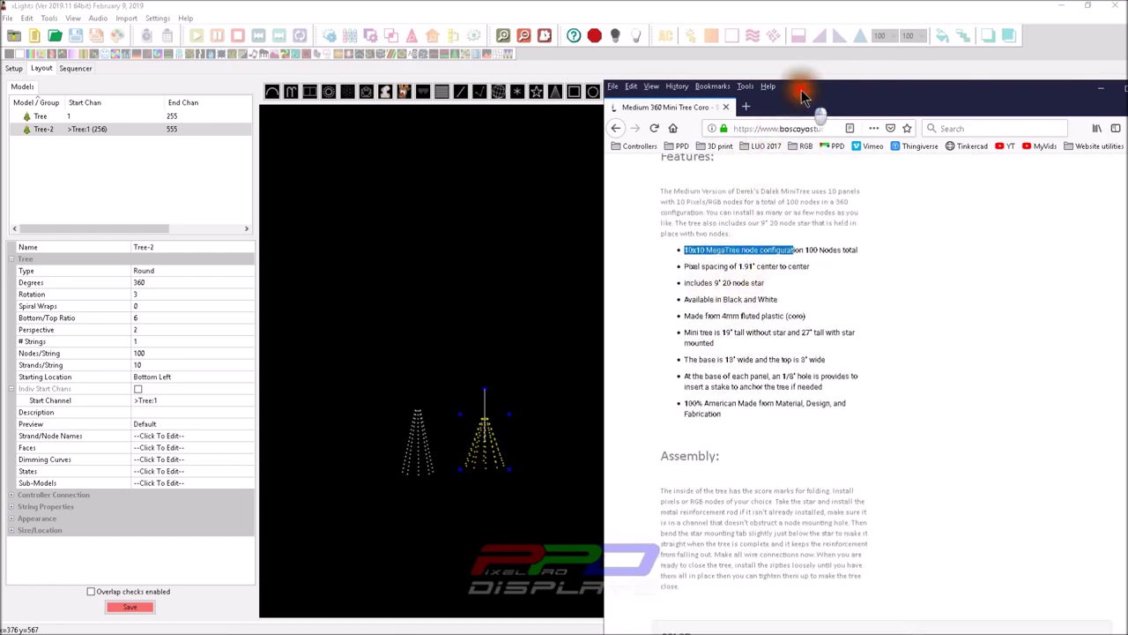
left_click_drag(800, 94, 1127, 96)
left_click(1101, 88)
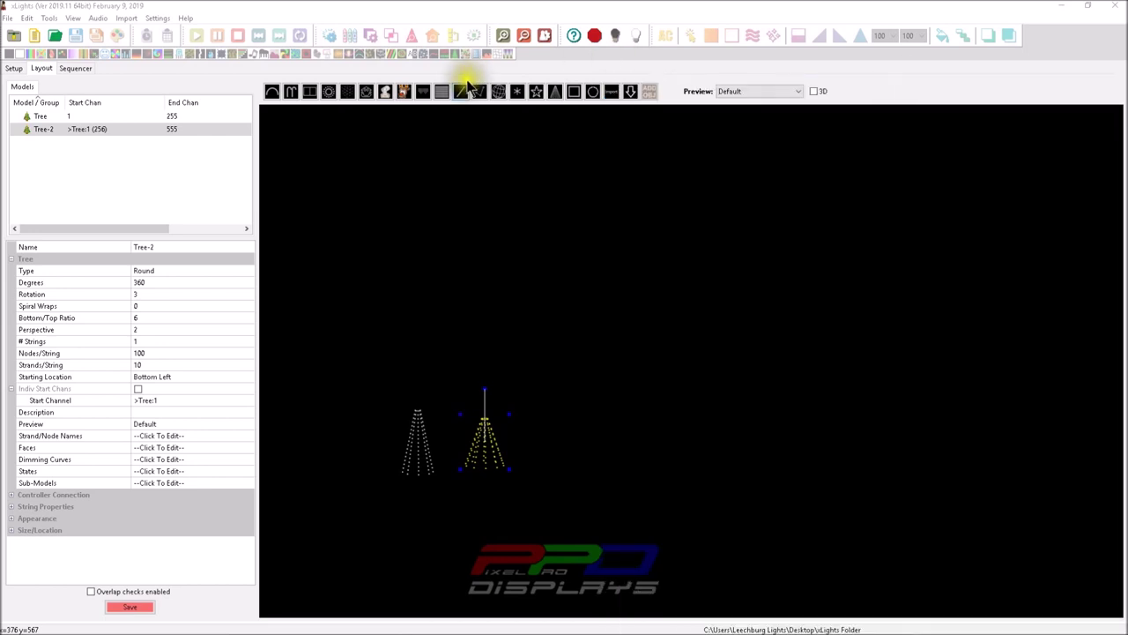
- Draw a new five-point Star model and enlarge it on the layout
left_click(535, 90)
left_click_drag(468, 348, 501, 393)
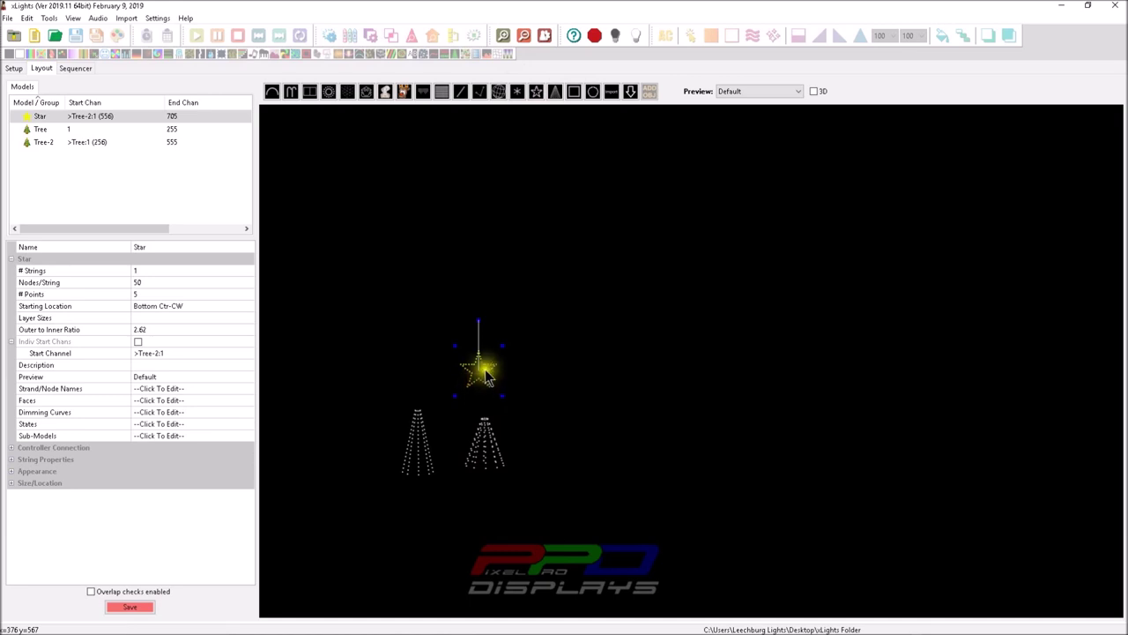
left_click_drag(500, 348, 648, 178)
- Set the star's Starting Location to Top Ctr-CW
left_click(179, 306)
left_click(247, 307)
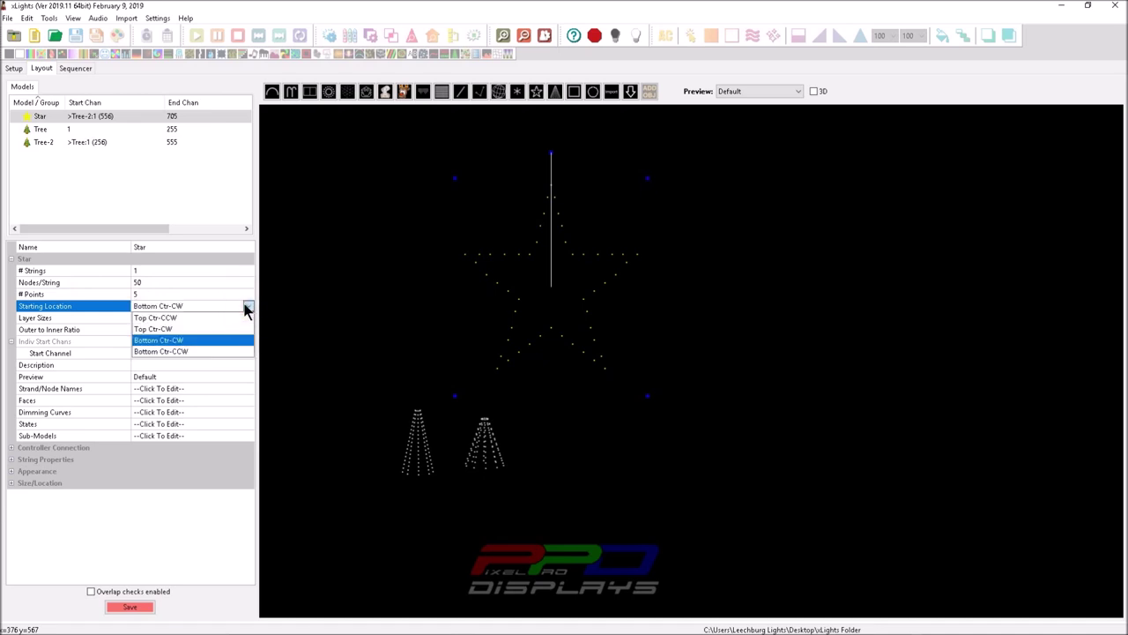
left_click(195, 330)
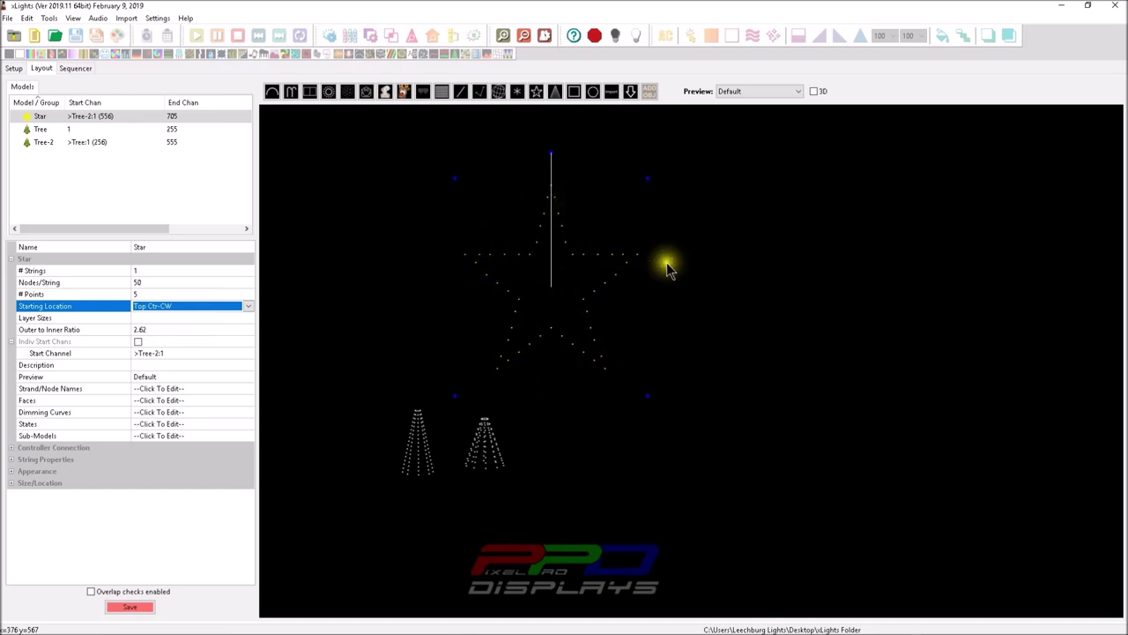
left_click(147, 283)
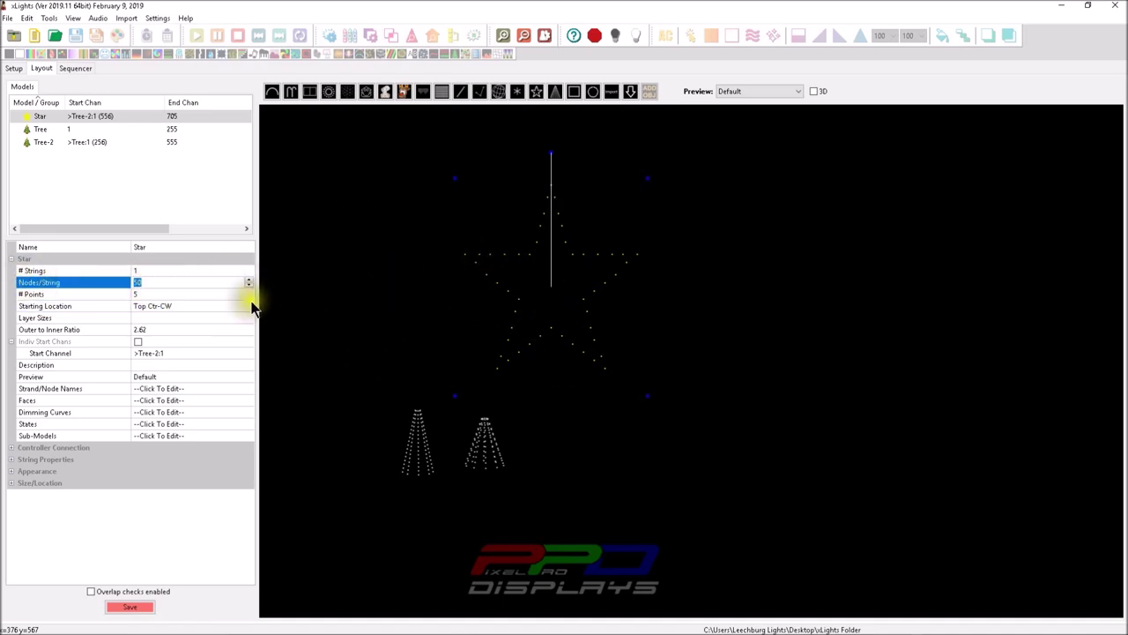
- Set the Star to 20 nodes per string and shrink it onto Tree-2 as a topper
type("20")
key("Return")
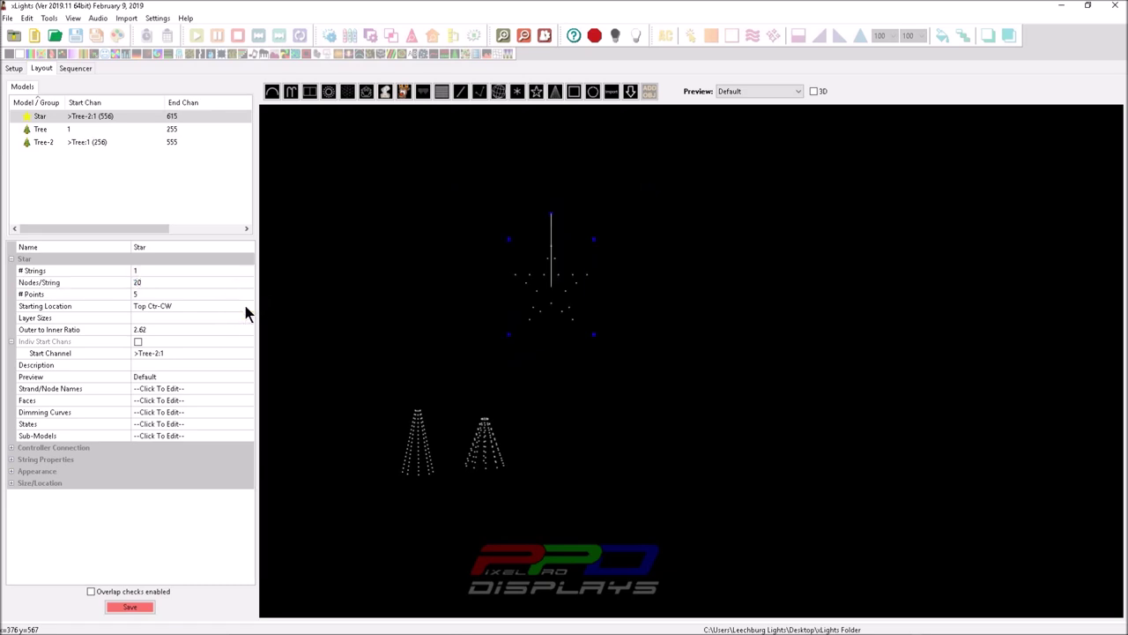
left_click_drag(594, 334, 490, 389)
- Draw an Arches model, check its 50 nodes per arch, and drag it above the mini trees
left_click(273, 92)
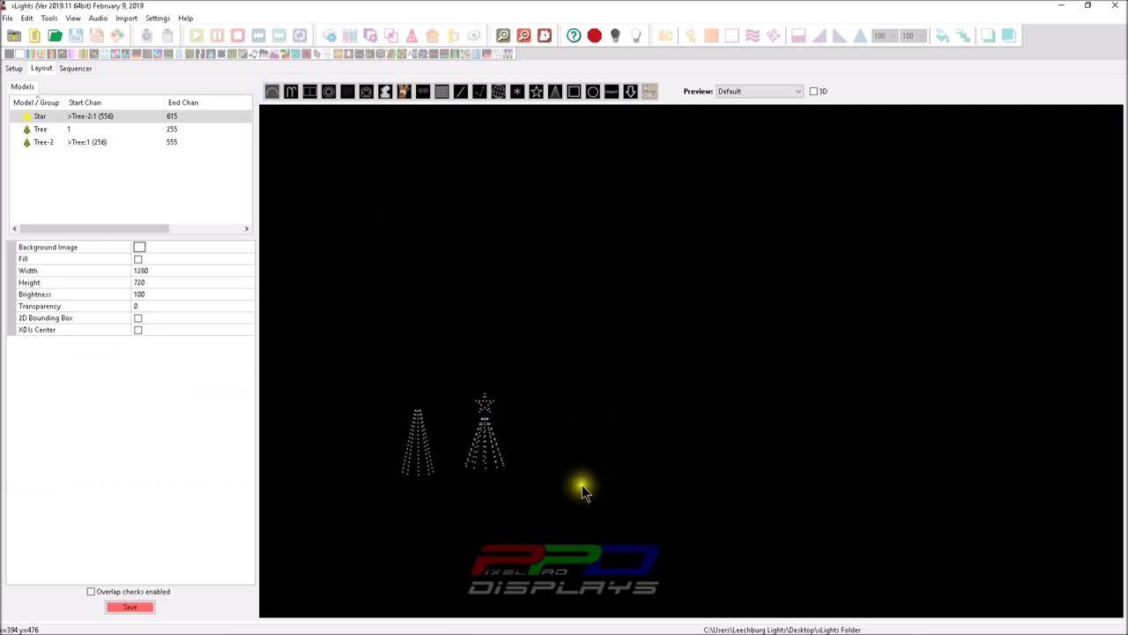
left_click_drag(583, 483, 752, 481)
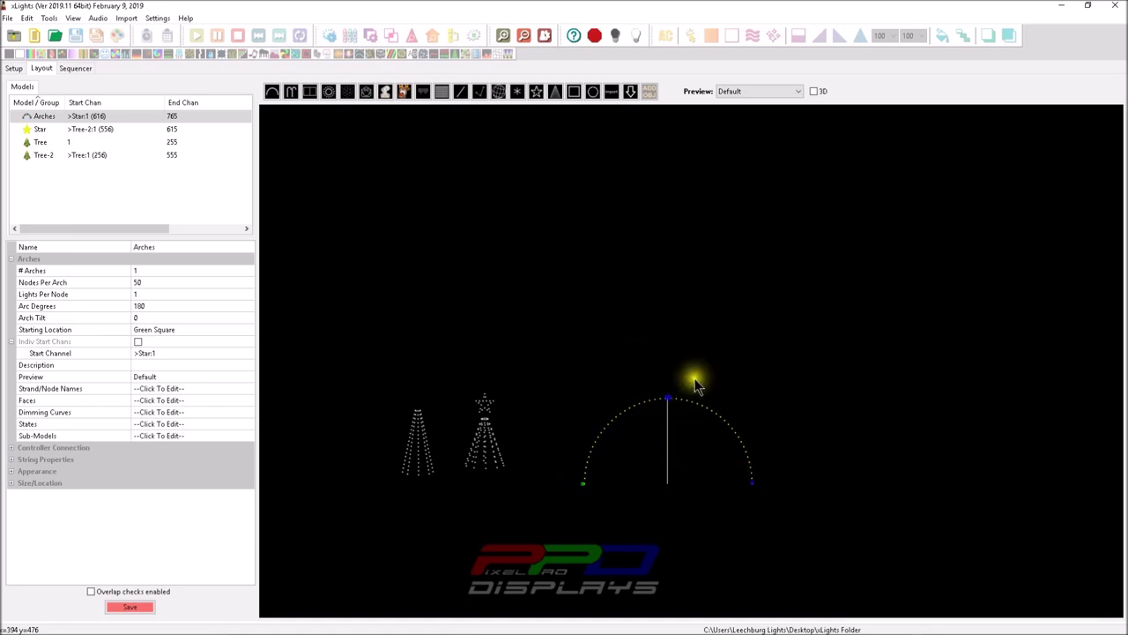
left_click(271, 93)
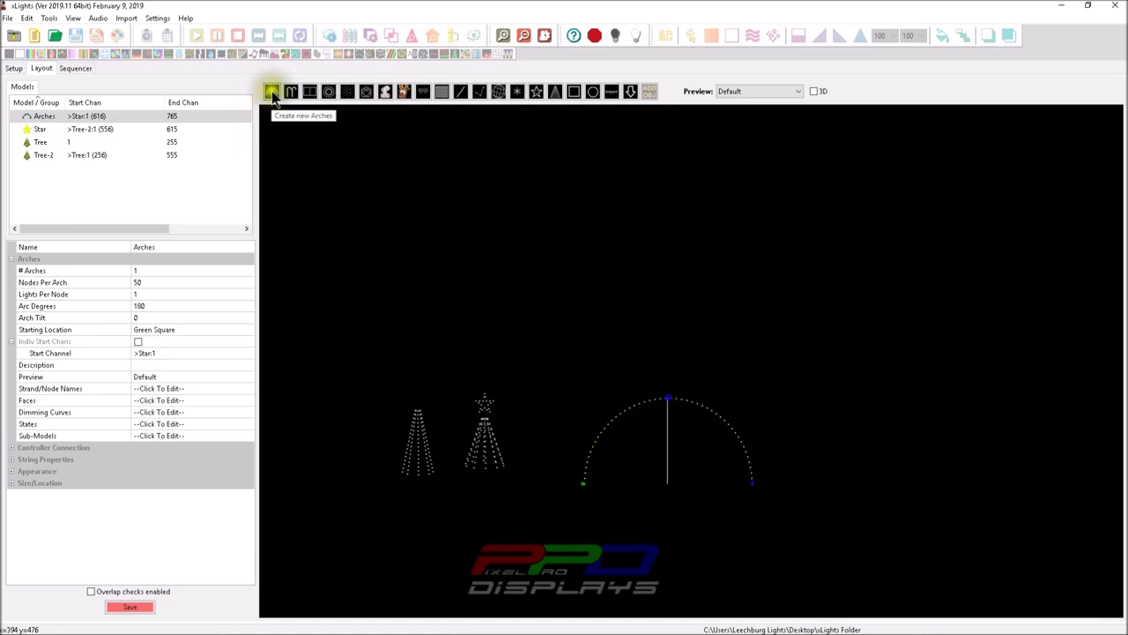
left_click(672, 453)
left_click_drag(671, 443, 662, 414)
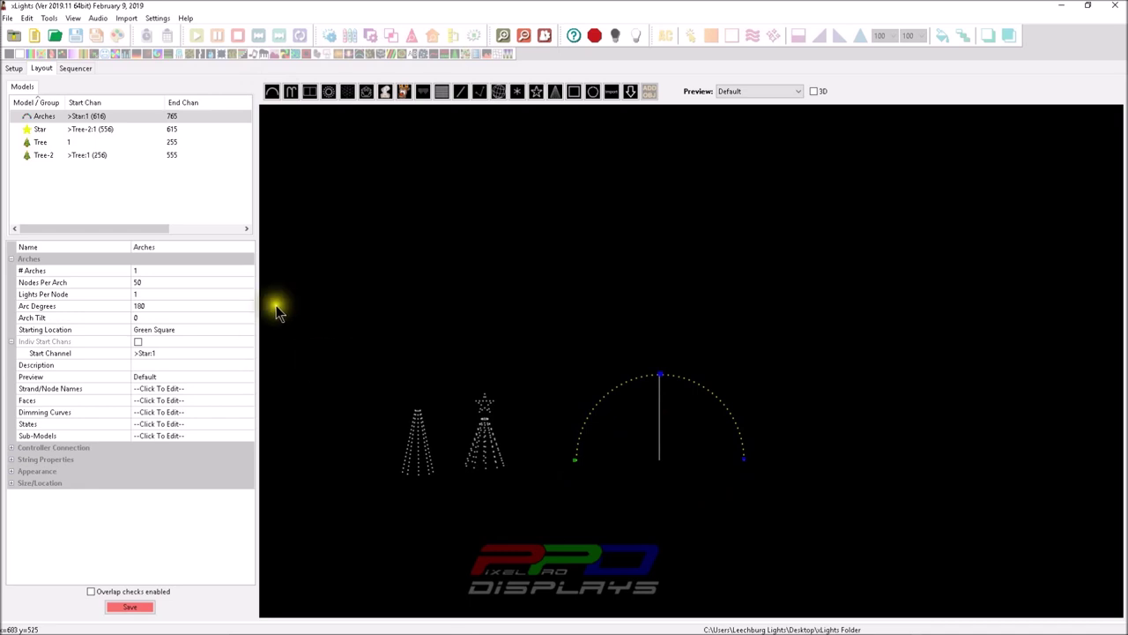
left_click(147, 282)
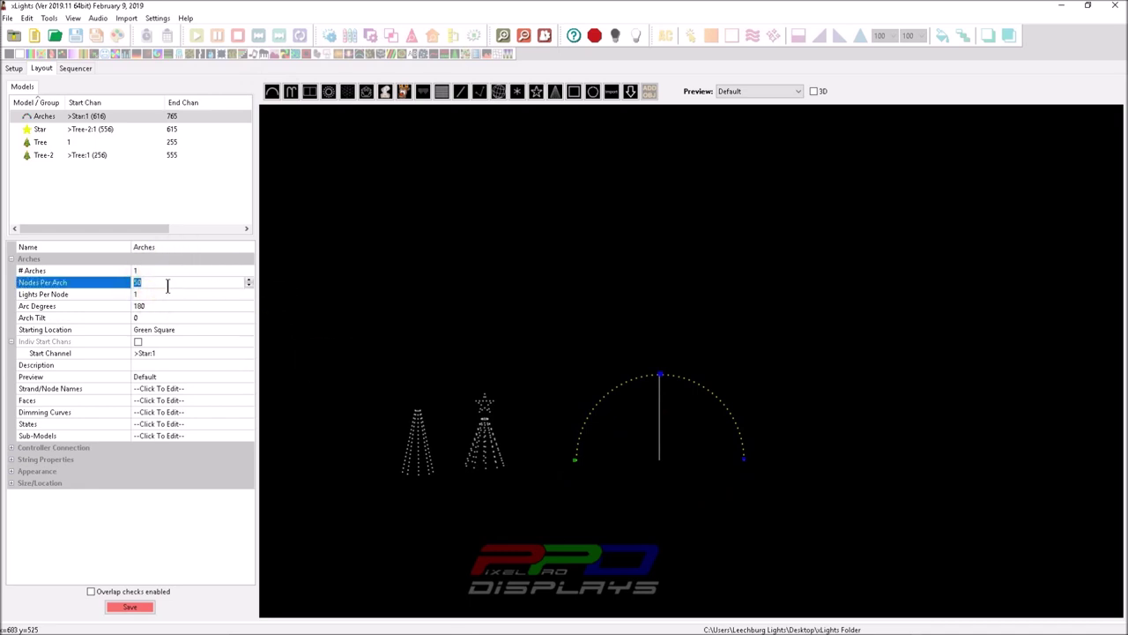
left_click_drag(678, 437, 496, 377)
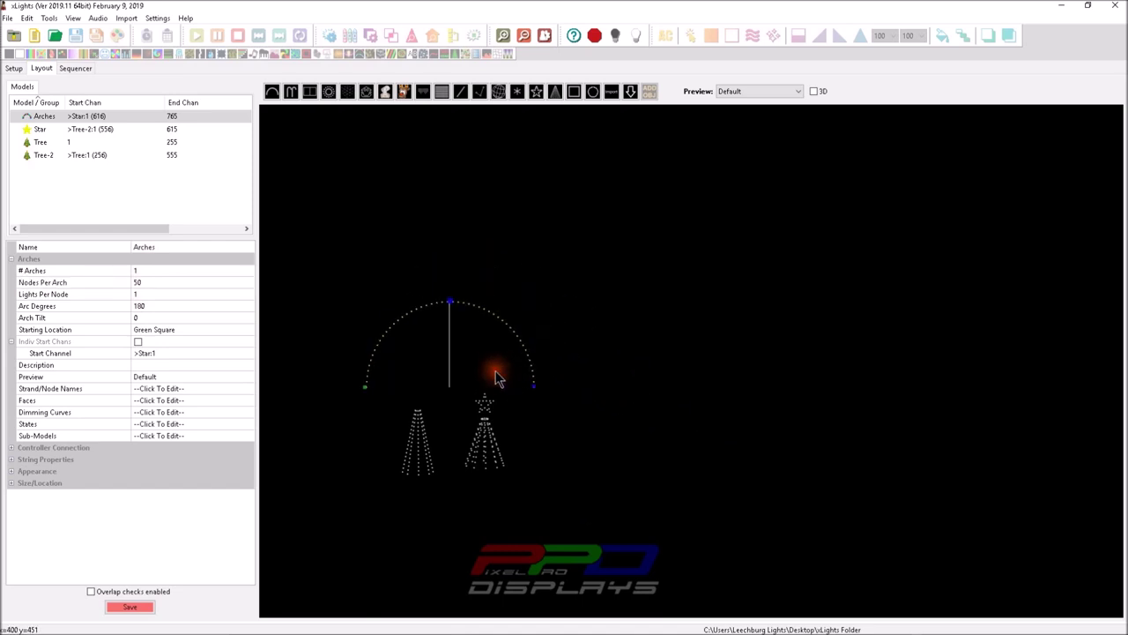
left_click(328, 91)
- Draw a Wreath model and drag it up near the layout top above the arch
left_click(892, 334)
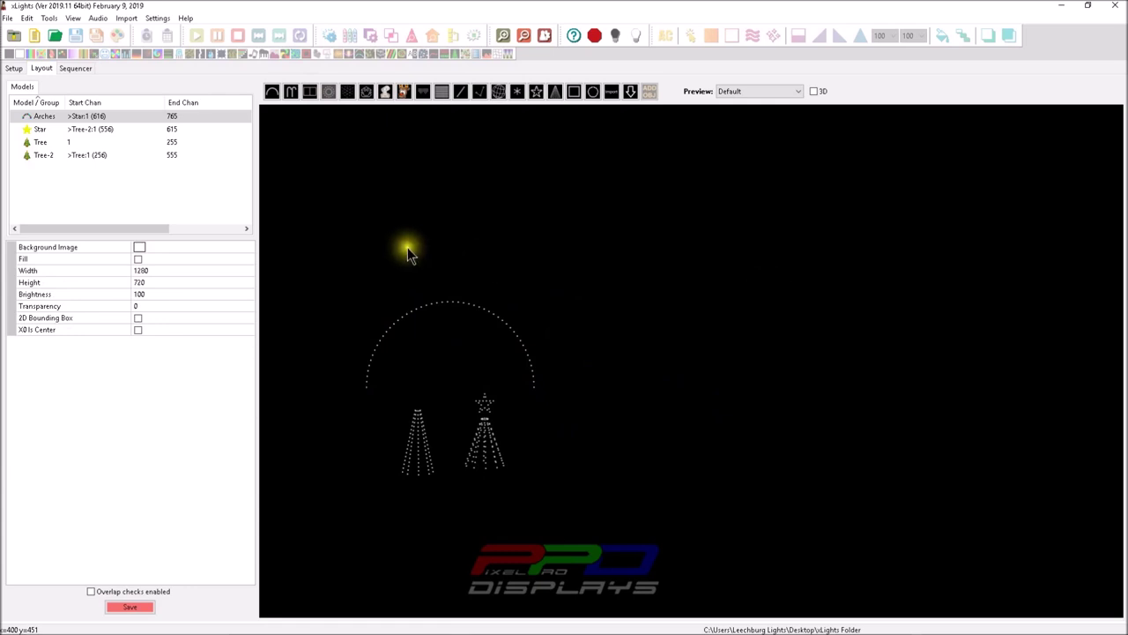
left_click(329, 93)
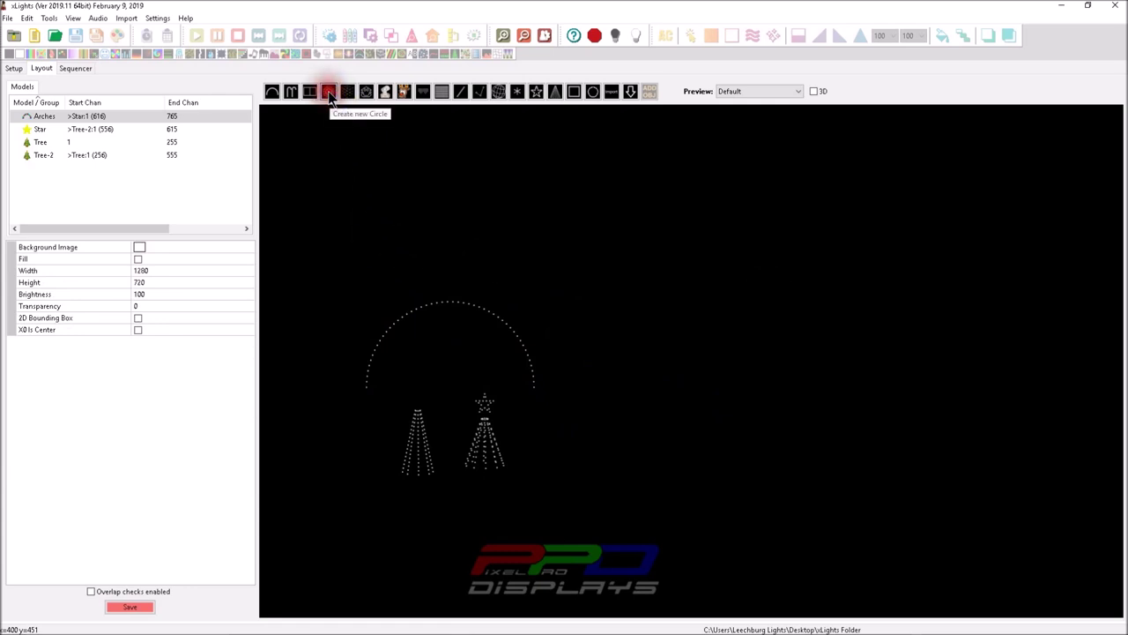
left_click(594, 94)
left_click_drag(558, 215, 629, 265)
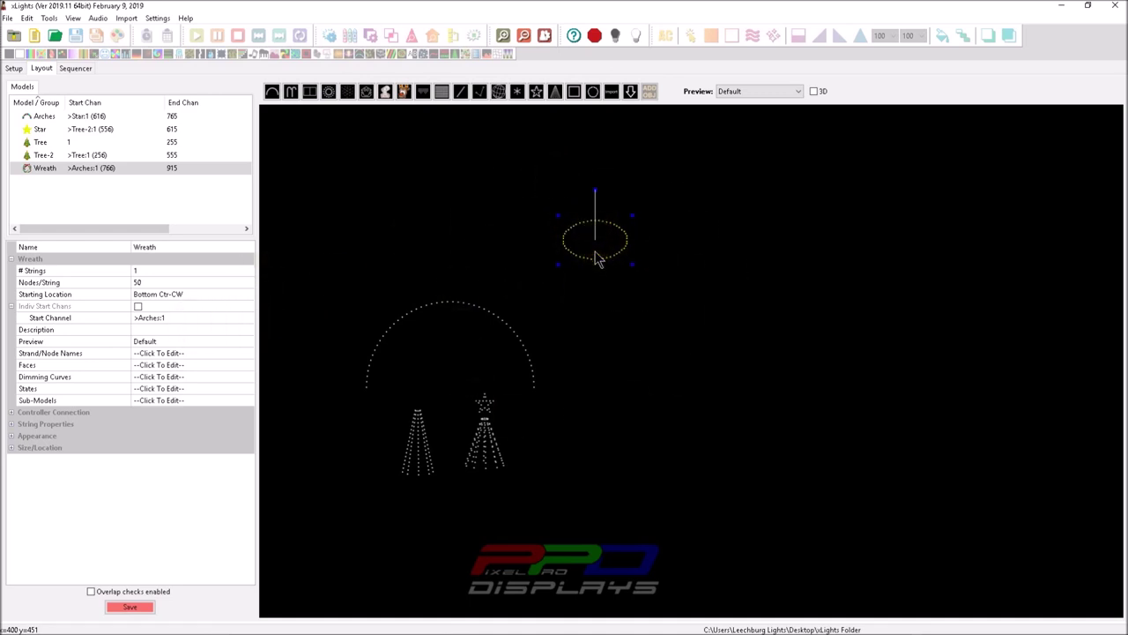
left_click_drag(595, 256, 506, 203)
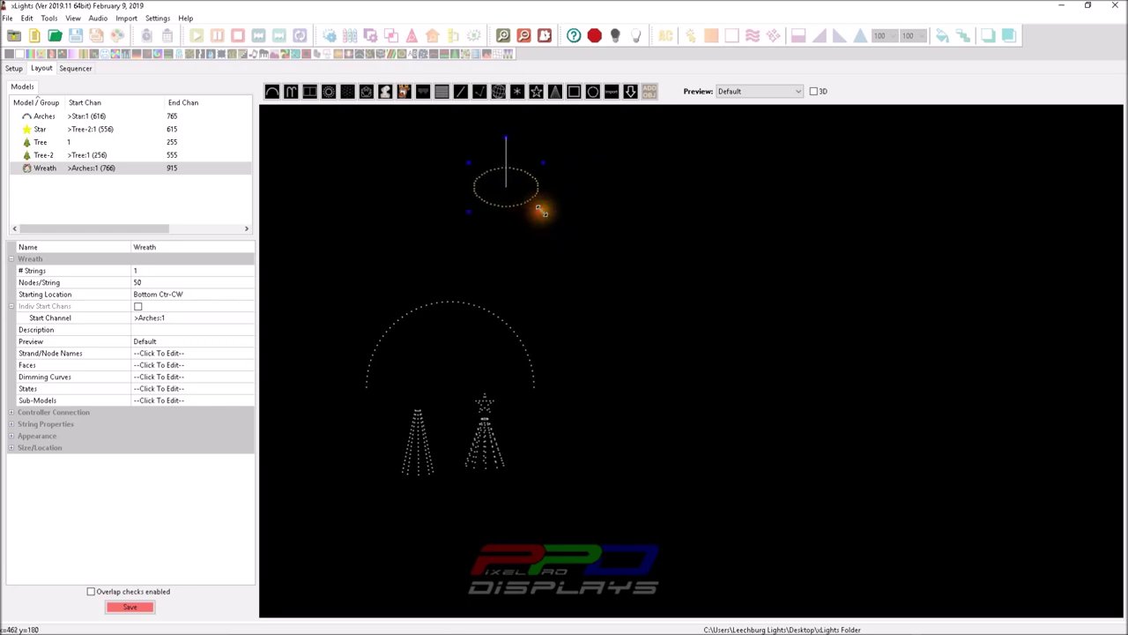
left_click(330, 93)
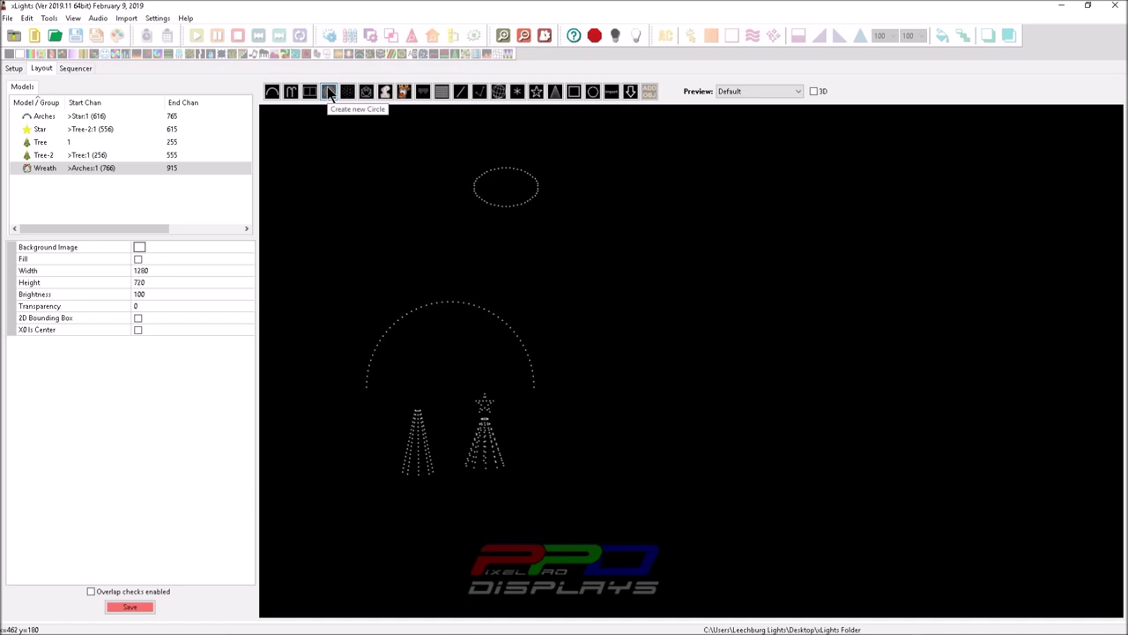
- Draw a new circle model on the layout and select it
left_click_drag(616, 267, 745, 365)
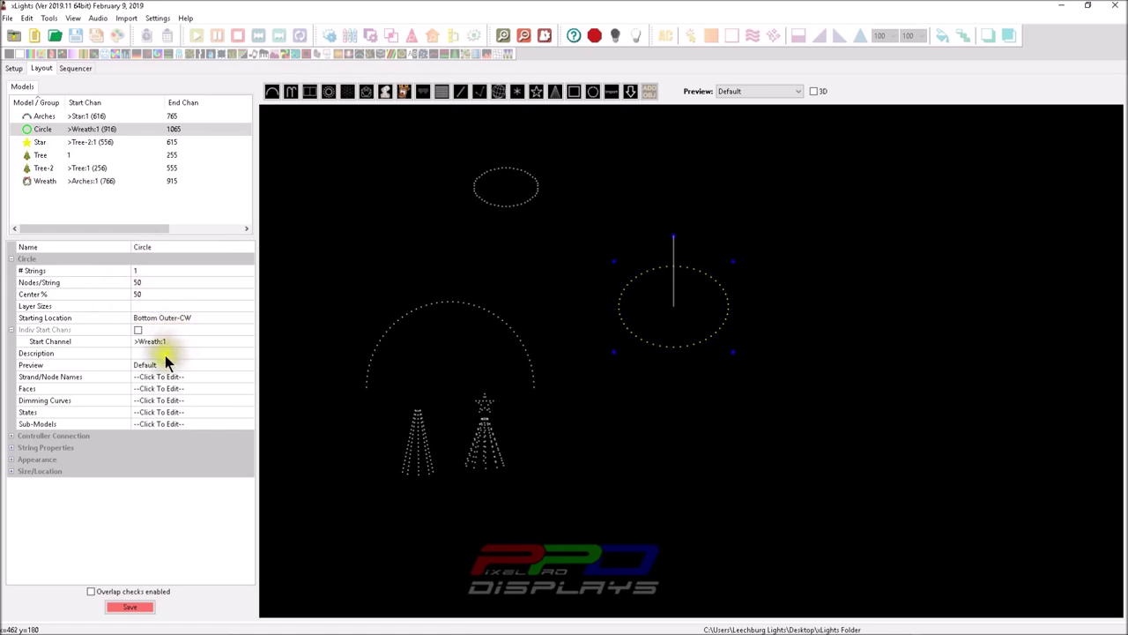
left_click(163, 305)
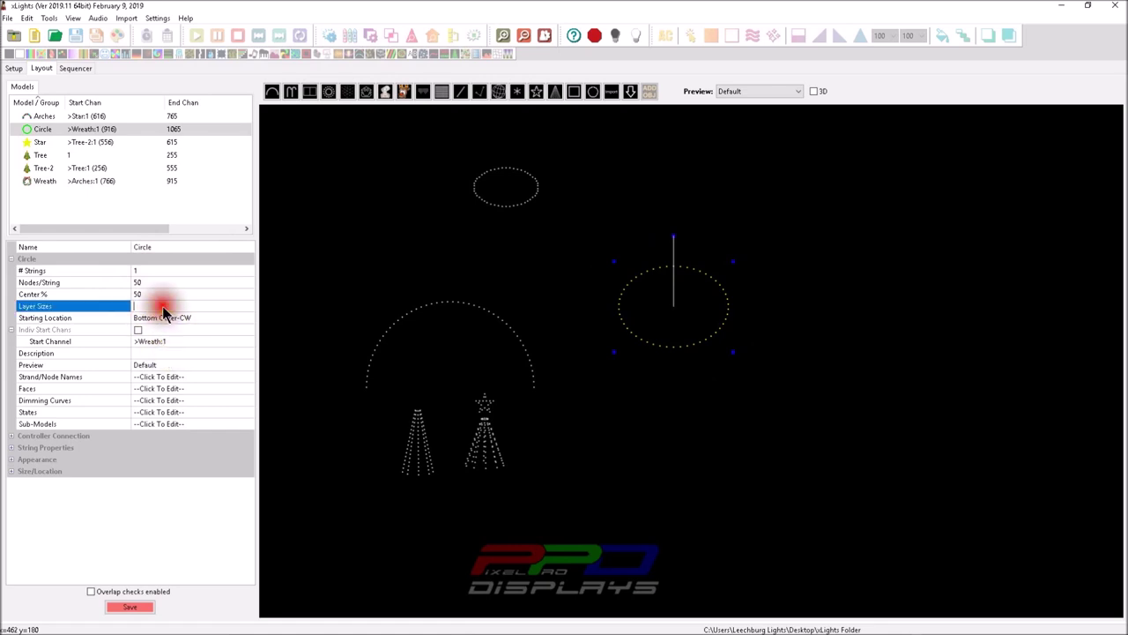
left_click(496, 182)
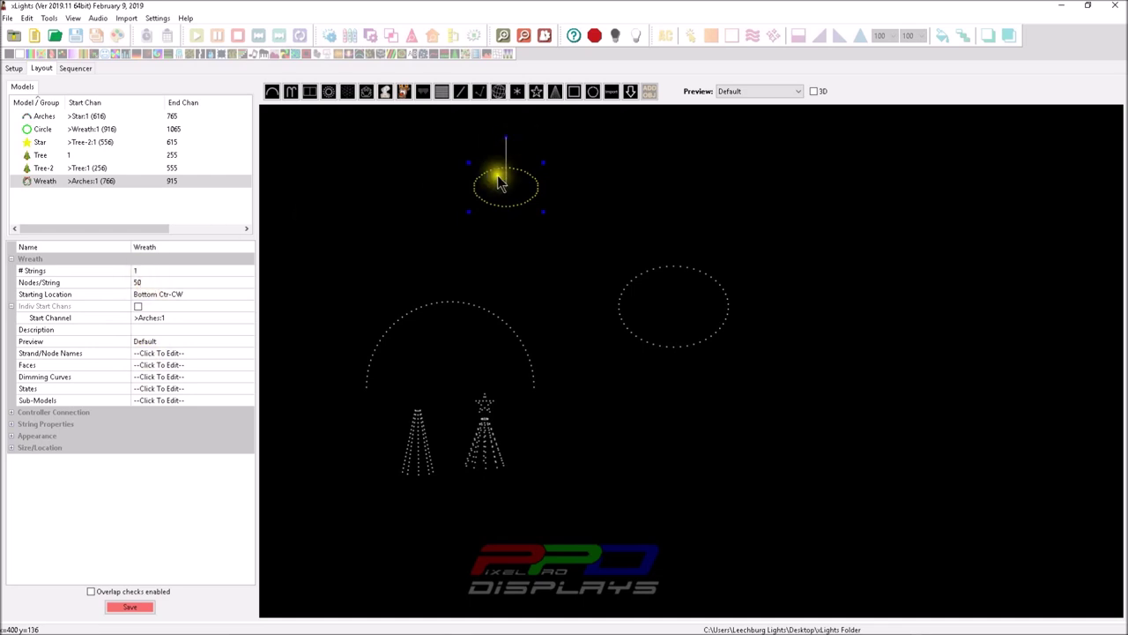
left_click(663, 304)
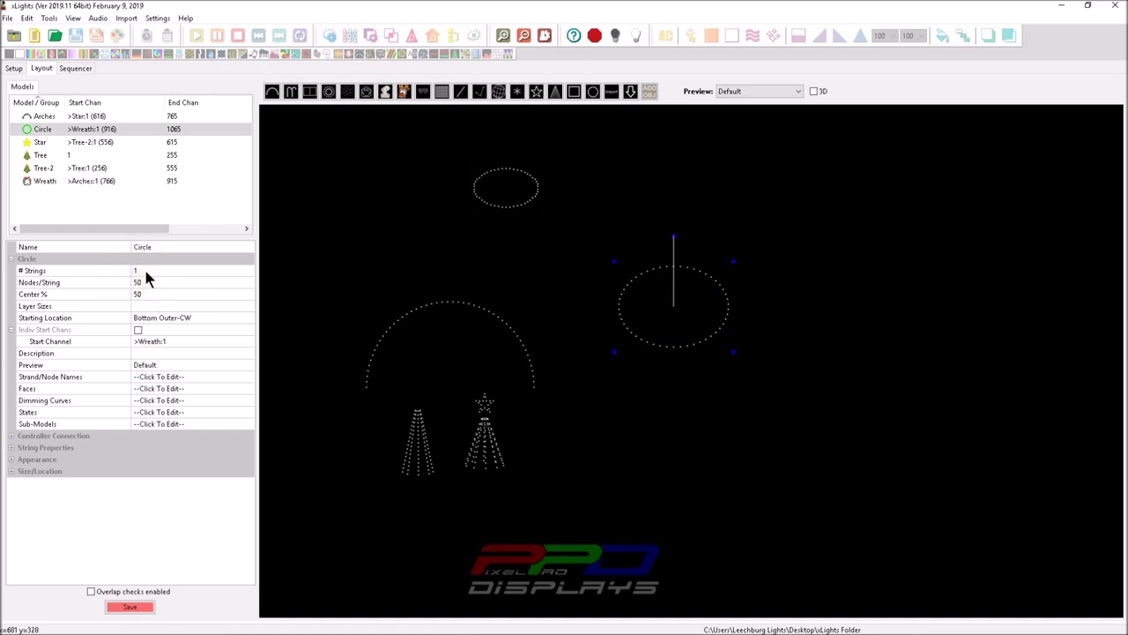
- Give the circle 99 nodes in layers 33,33,33 and shift it up and left
left_click(148, 280)
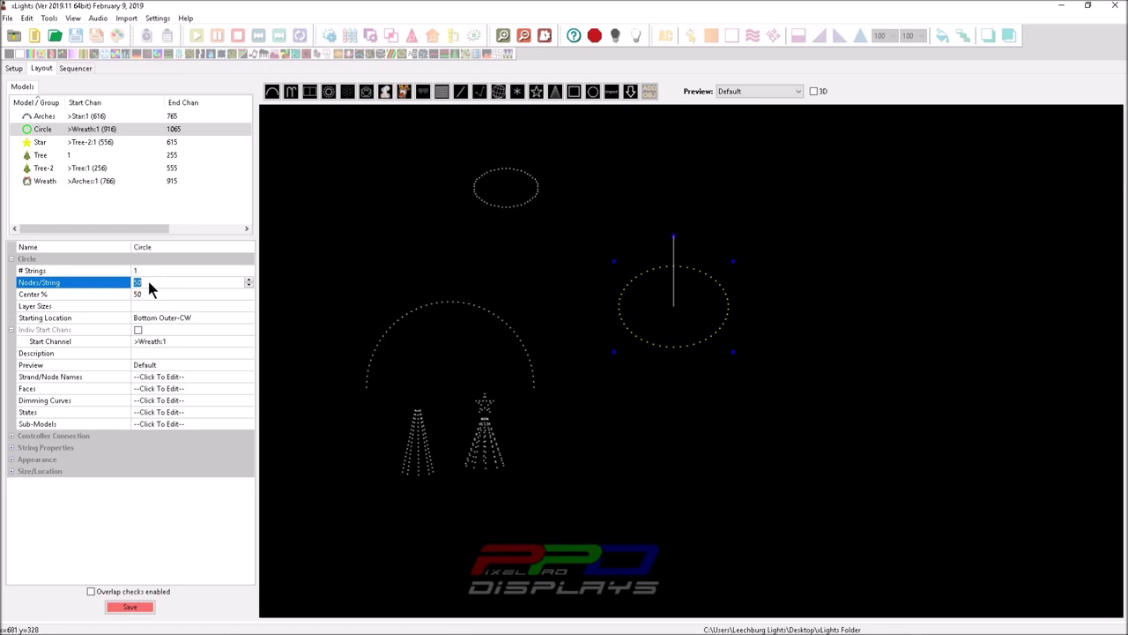
key("Return")
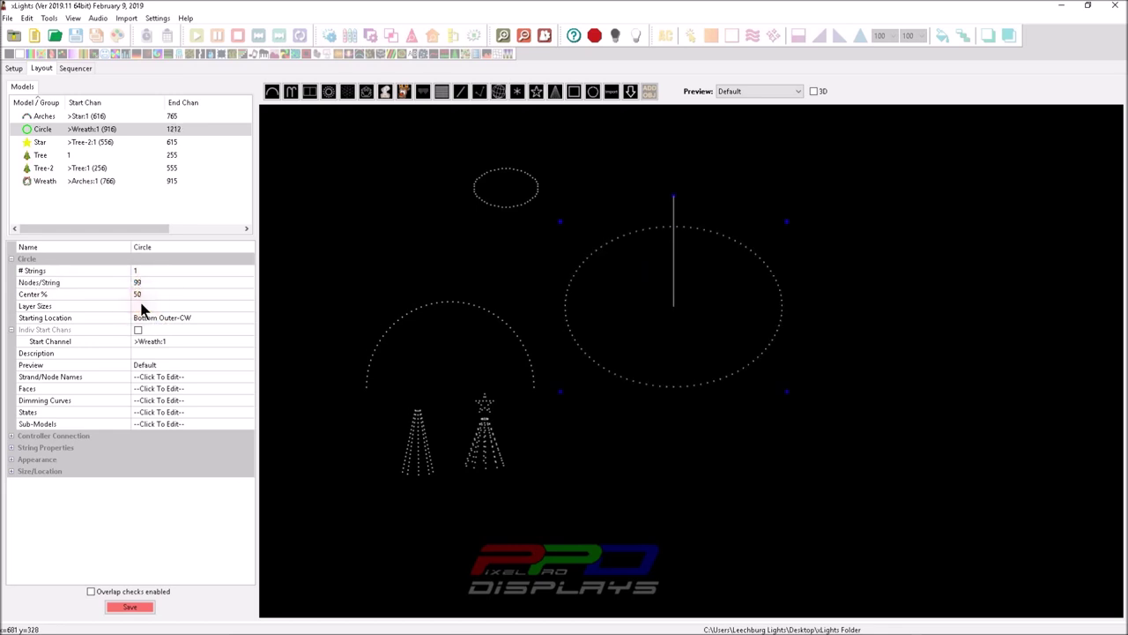
left_click(139, 306)
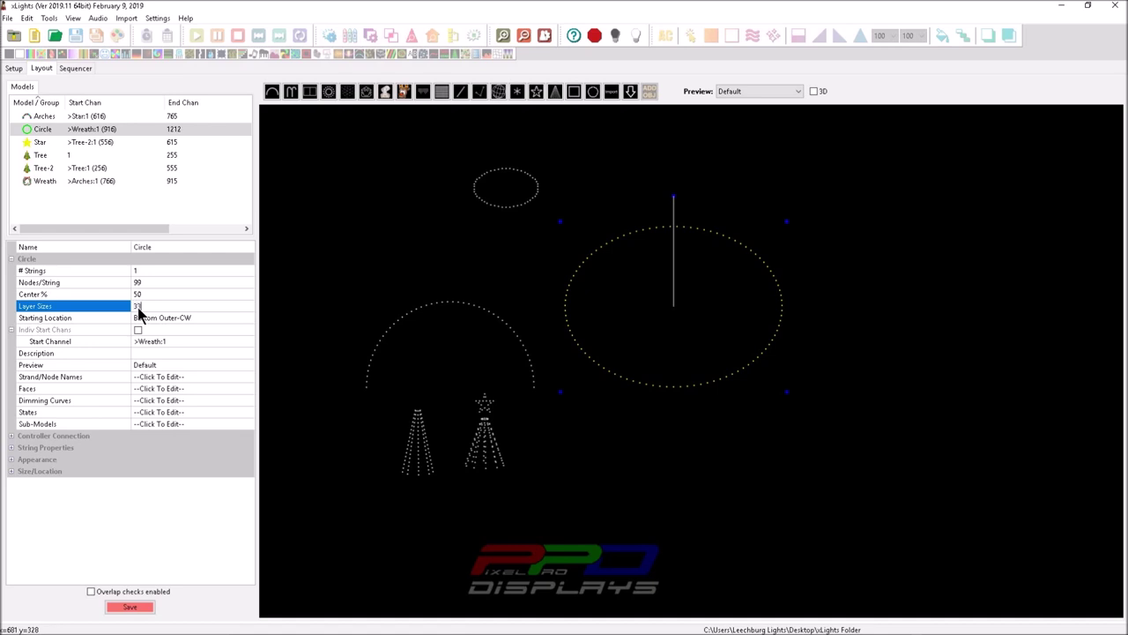
type("33,33")
left_click(635, 284)
left_click_drag(672, 316, 649, 327)
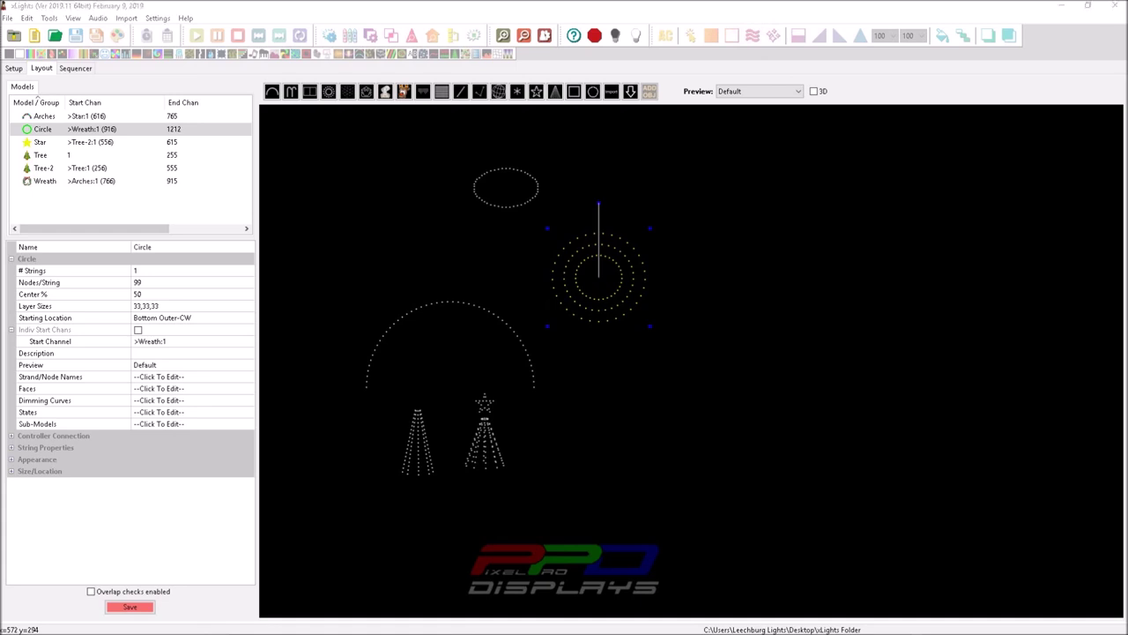
left_click_drag(745, 20, 811, 310)
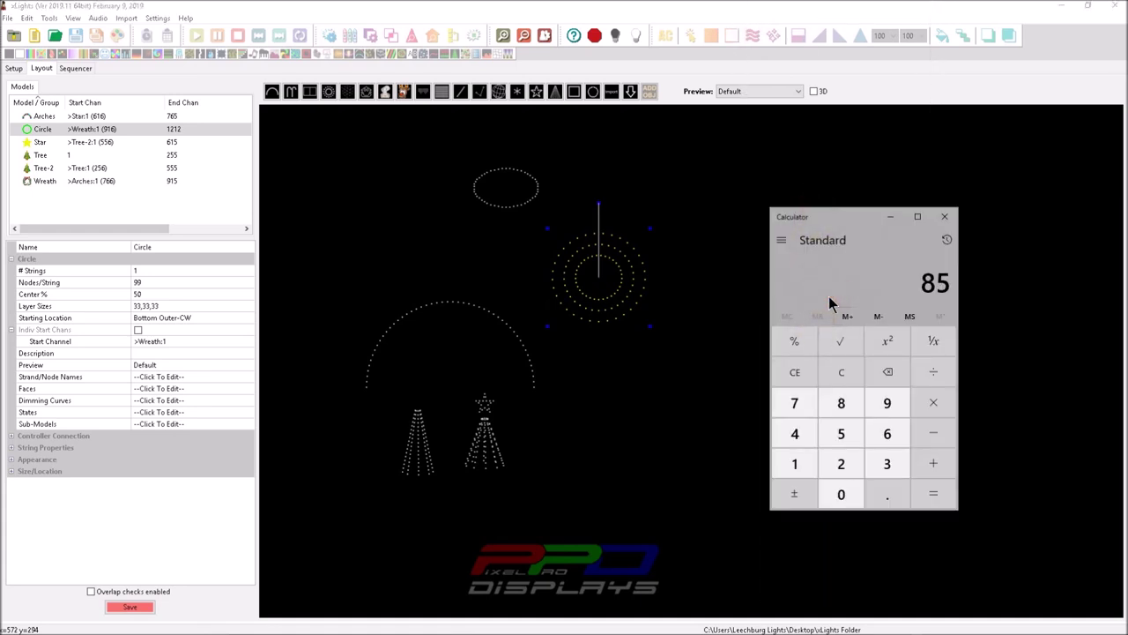
type("56/3")
key("Return")
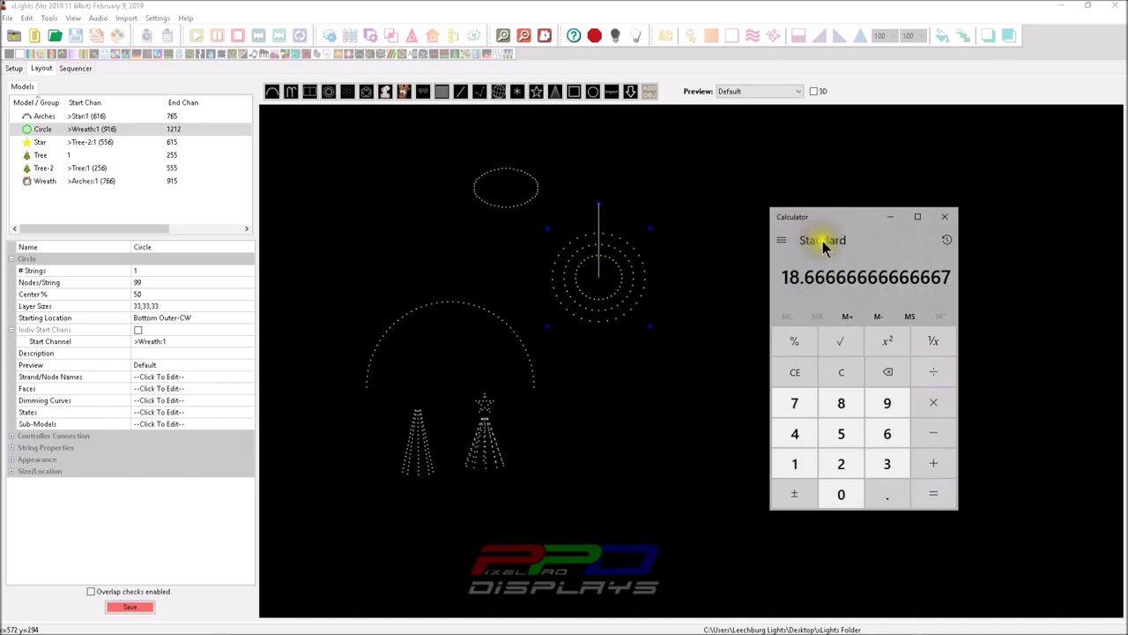
left_click_drag(836, 218, 906, 0)
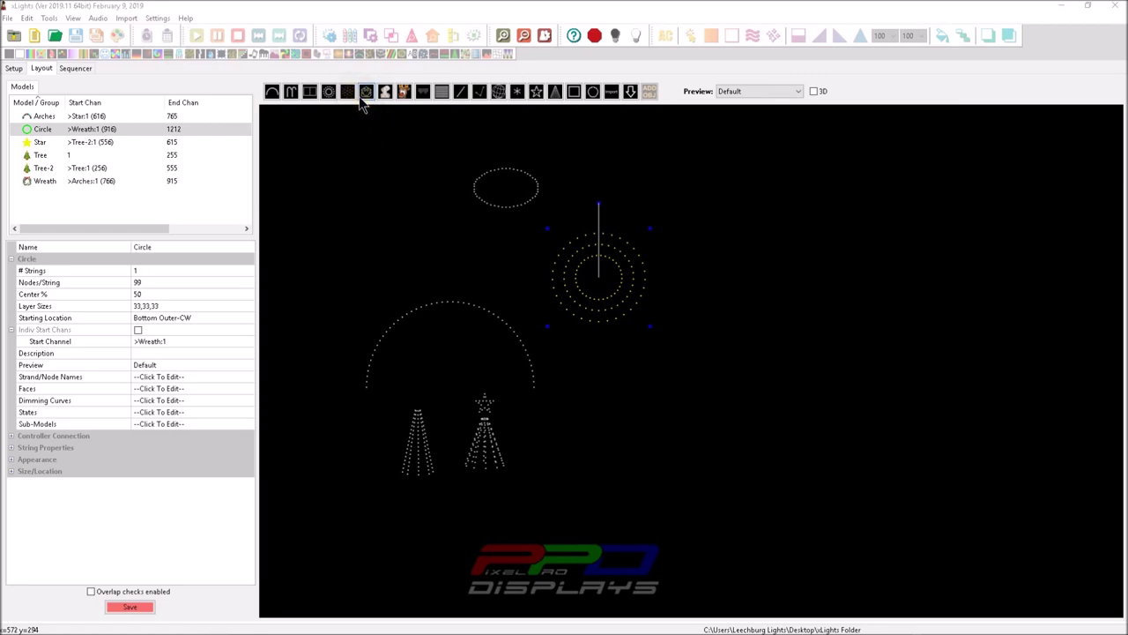
- Draw a second circle on the right of the layout with 54 nodes per string
left_click(328, 91)
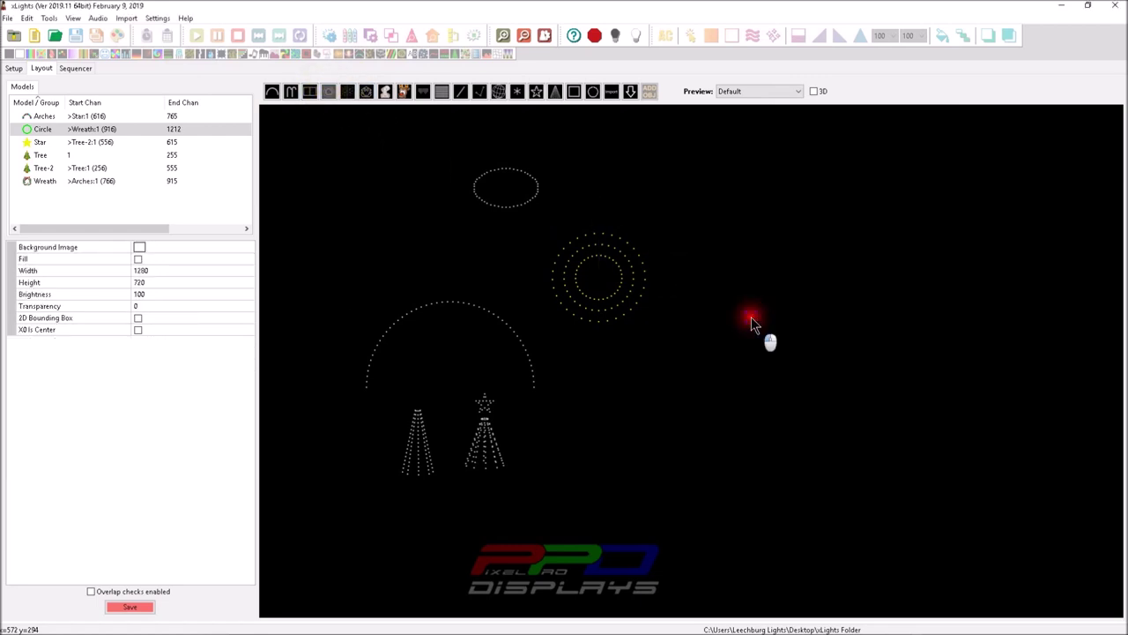
left_click_drag(752, 325, 868, 413)
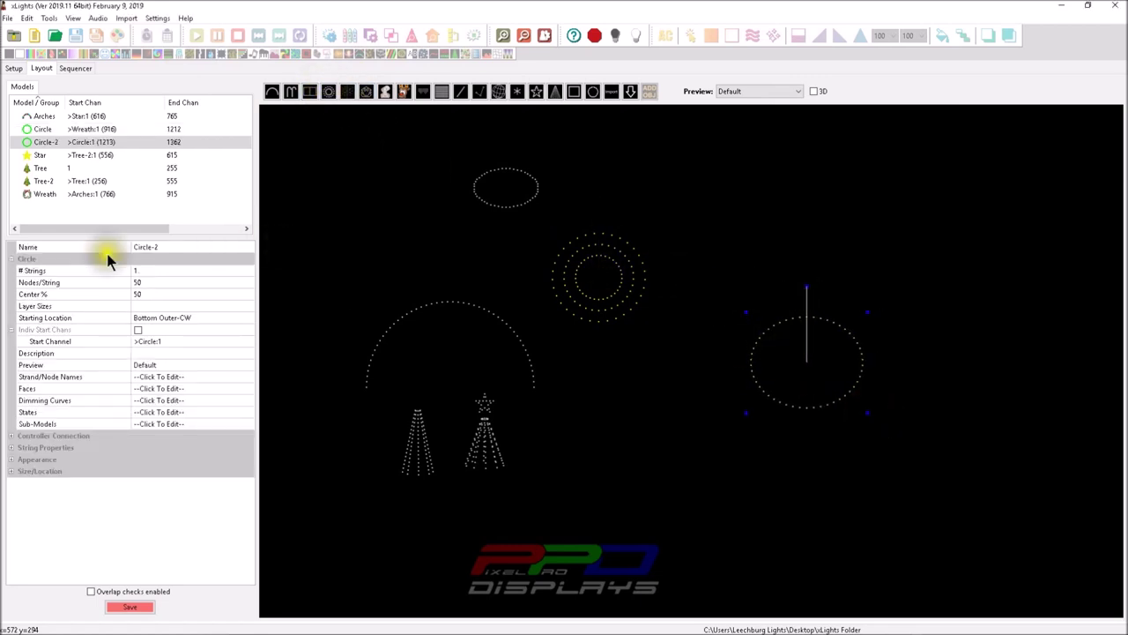
left_click(153, 282)
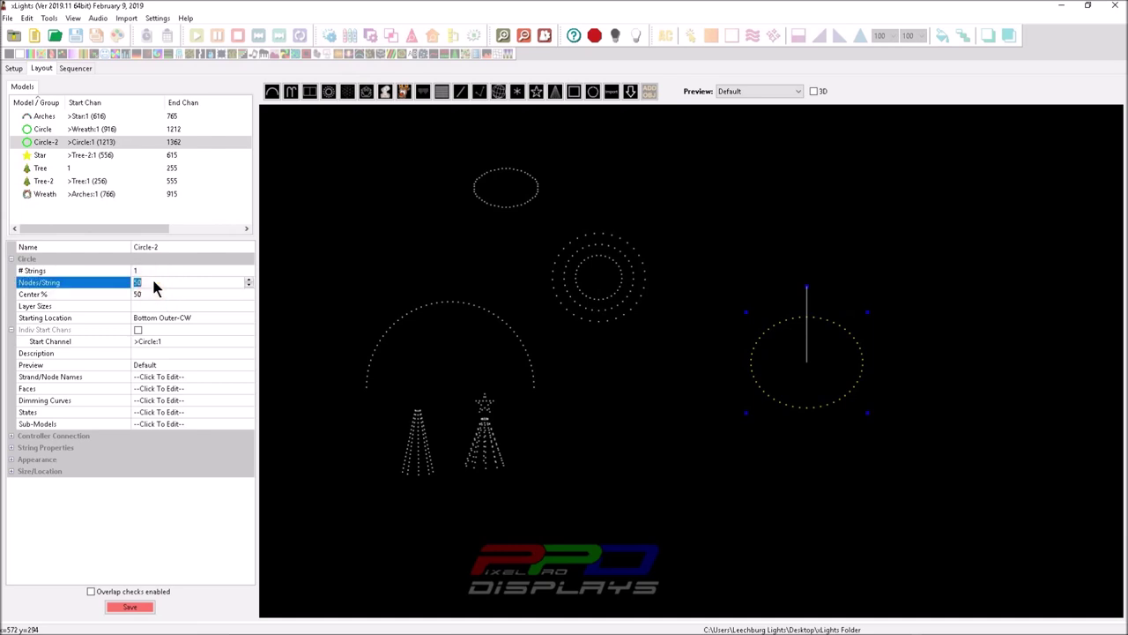
type("454")
key("Return")
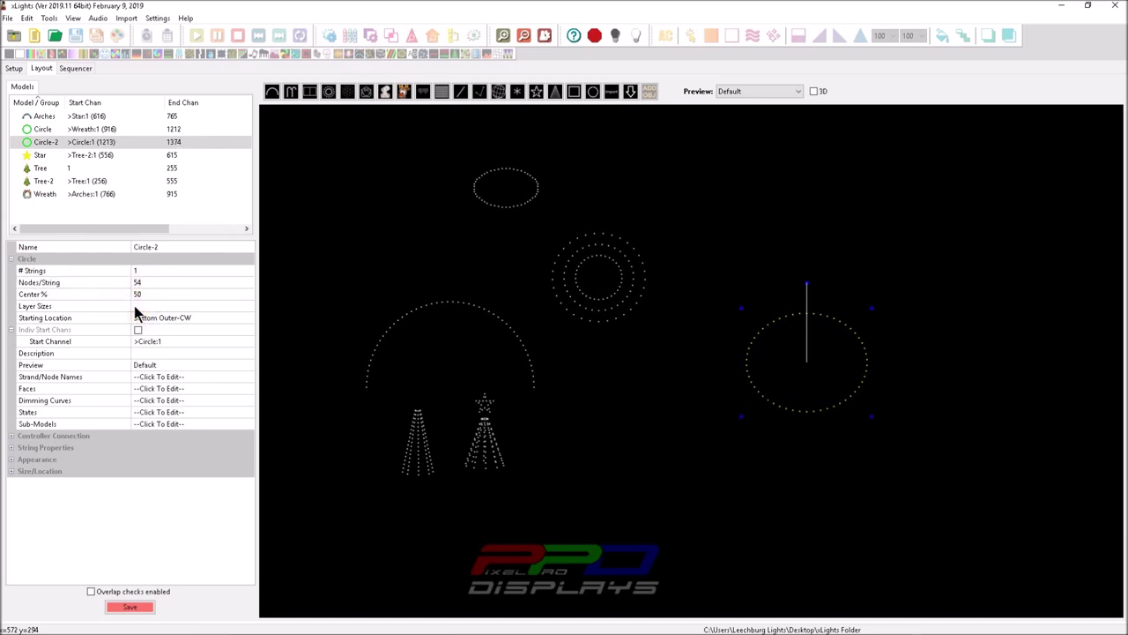
- Set the new circle's layer sizes to 18,18,18 and move it beside the larger circle
left_click(140, 307)
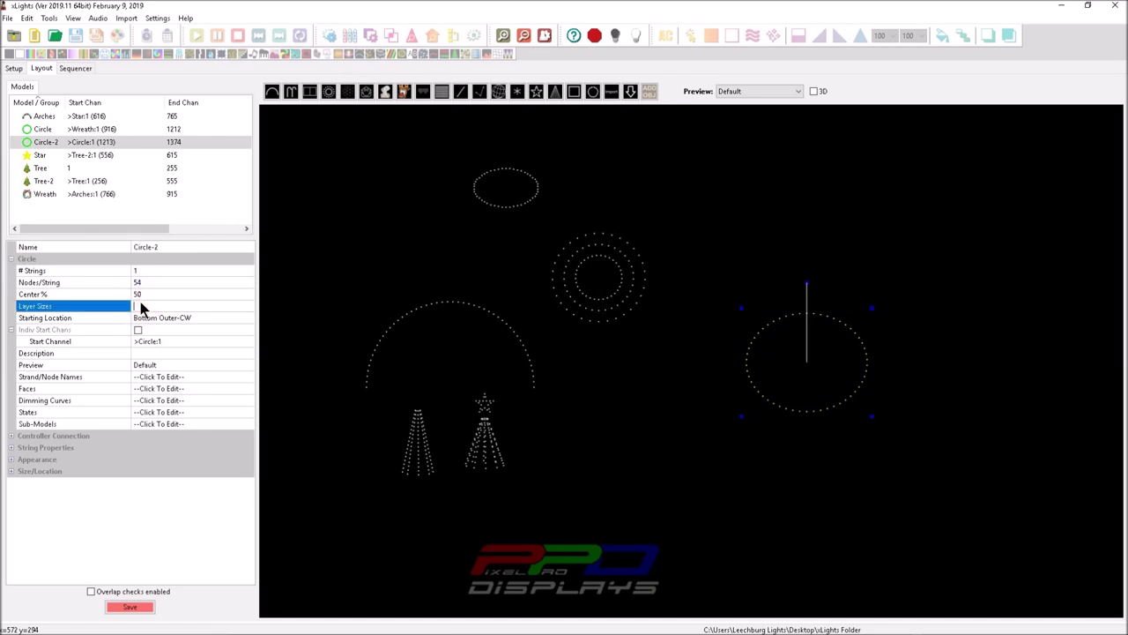
type("18,18,18")
key("Return")
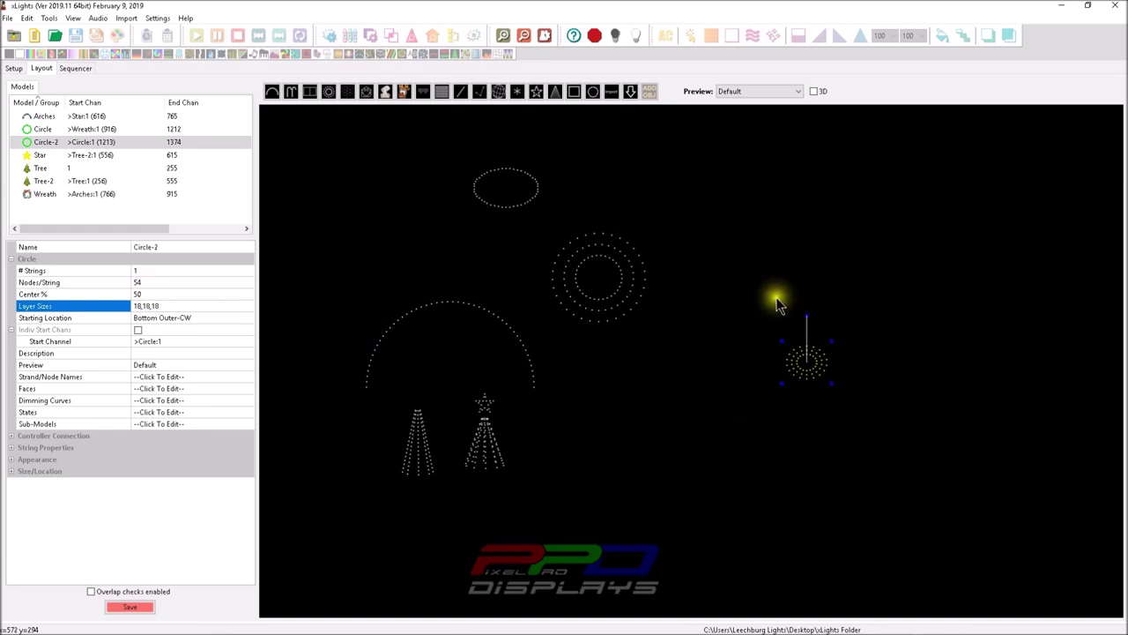
left_click_drag(805, 361, 540, 280)
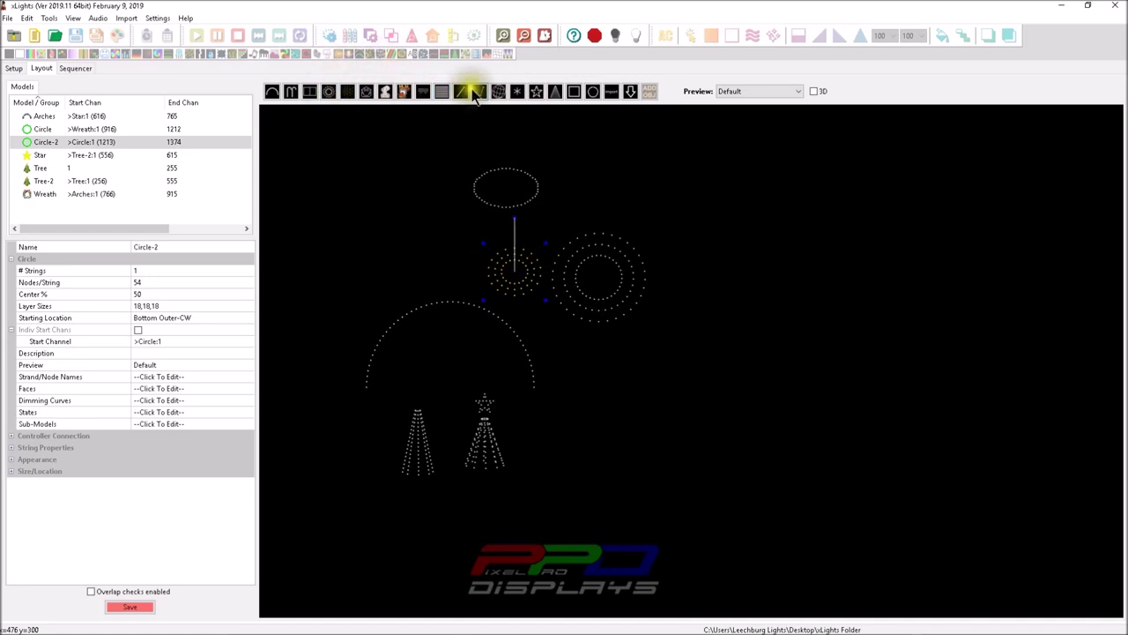
left_click(535, 93)
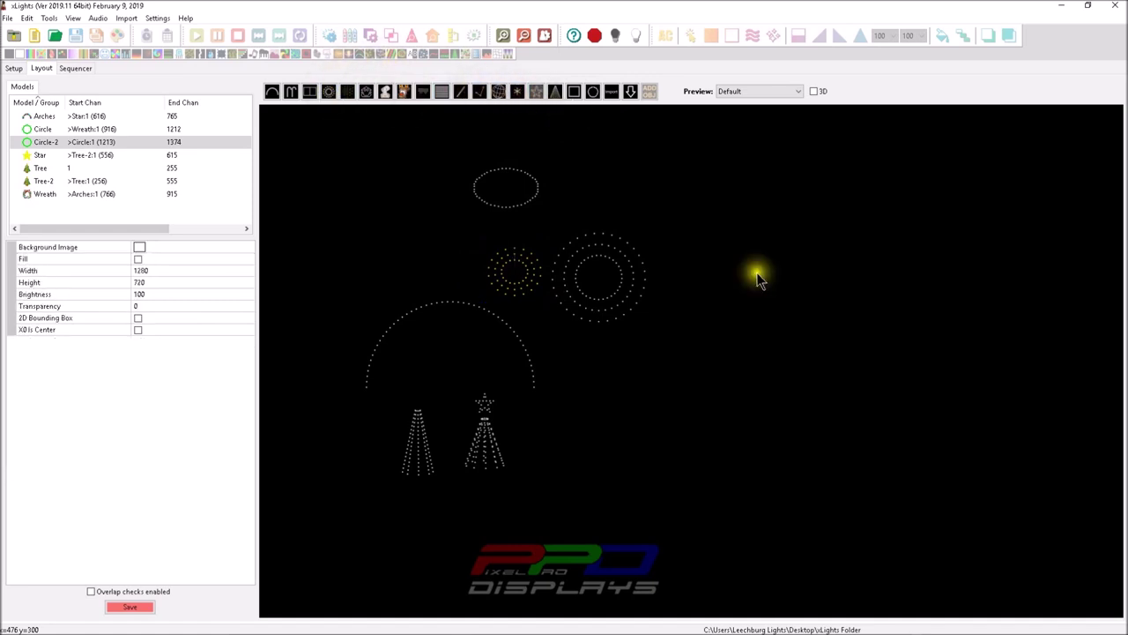
- Draw a star on the right of the layout with 90 nodes per string
left_click_drag(737, 249, 845, 350)
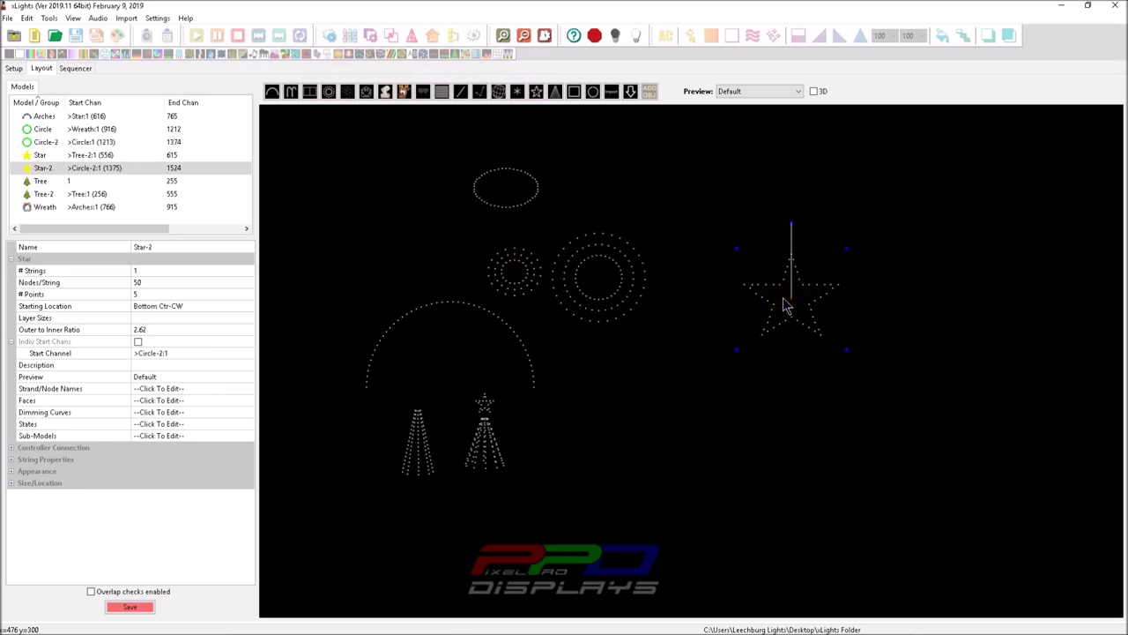
left_click_drag(800, 307, 784, 282)
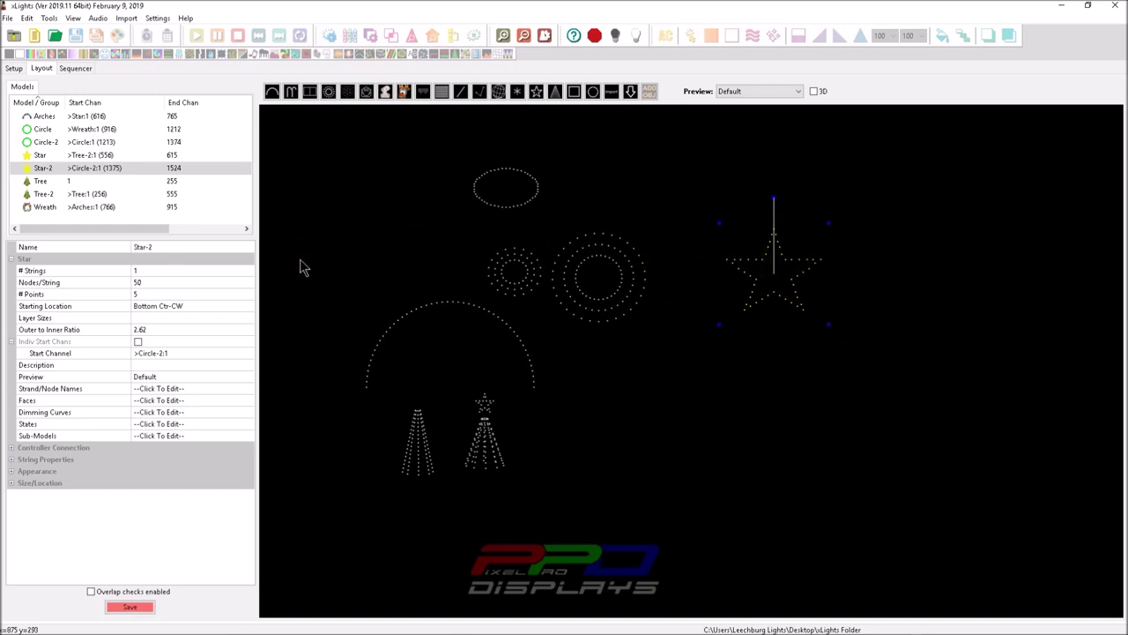
left_click(162, 280)
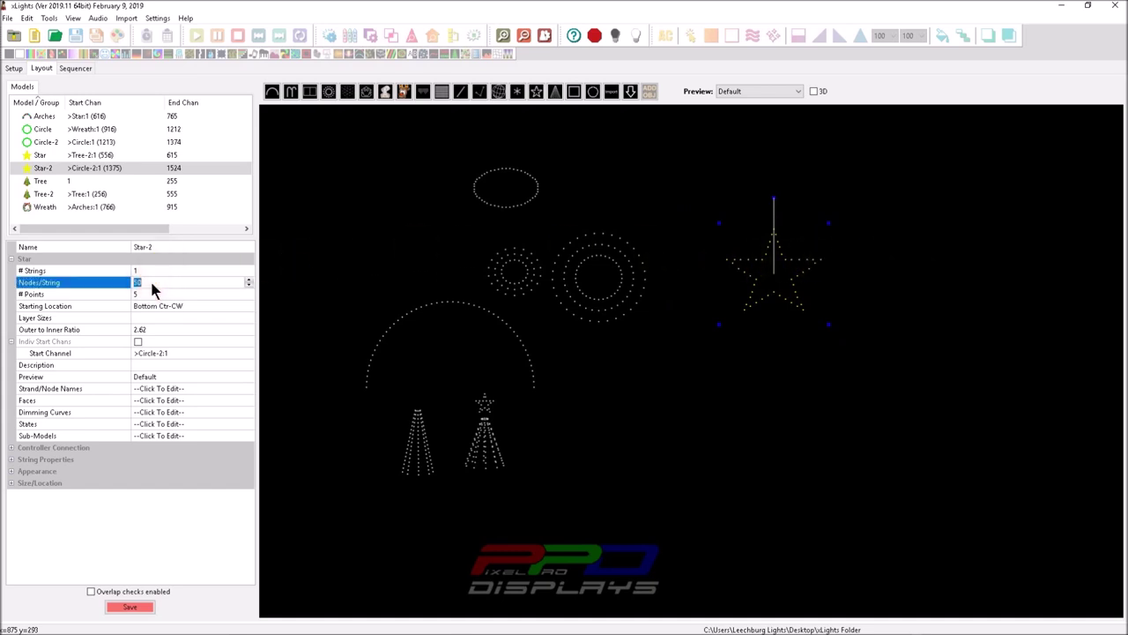
type("90")
left_click(141, 293)
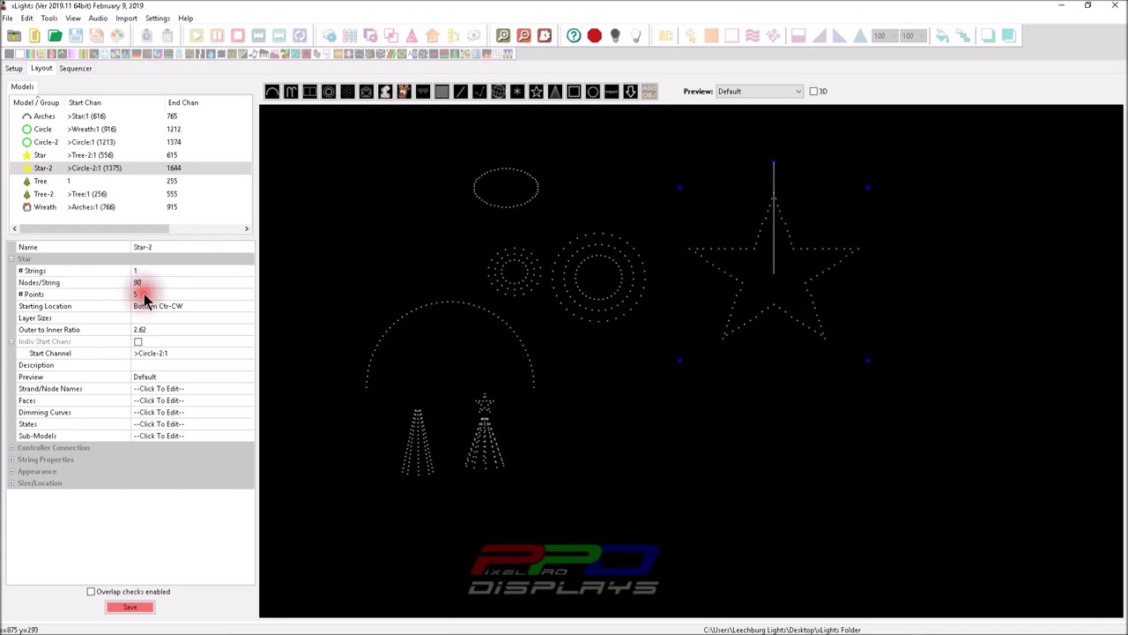
- Set the star's layer sizes to 20,30,40, correcting the first layer value
left_click(140, 317)
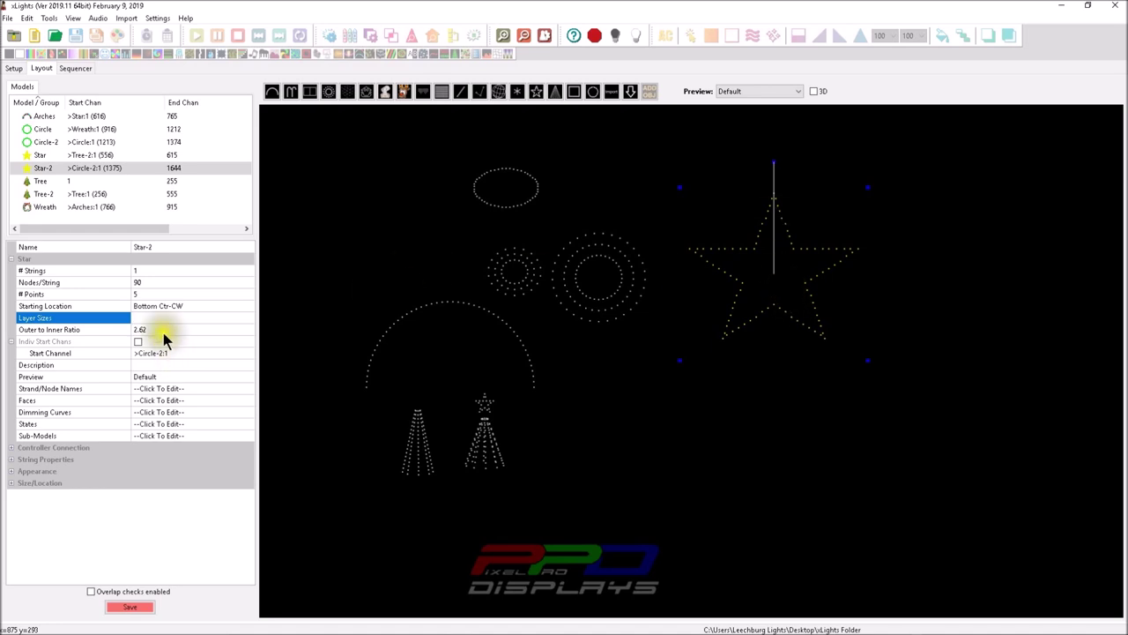
left_click(137, 319)
key("BackSpace")
type("20,30,40")
left_click(761, 285)
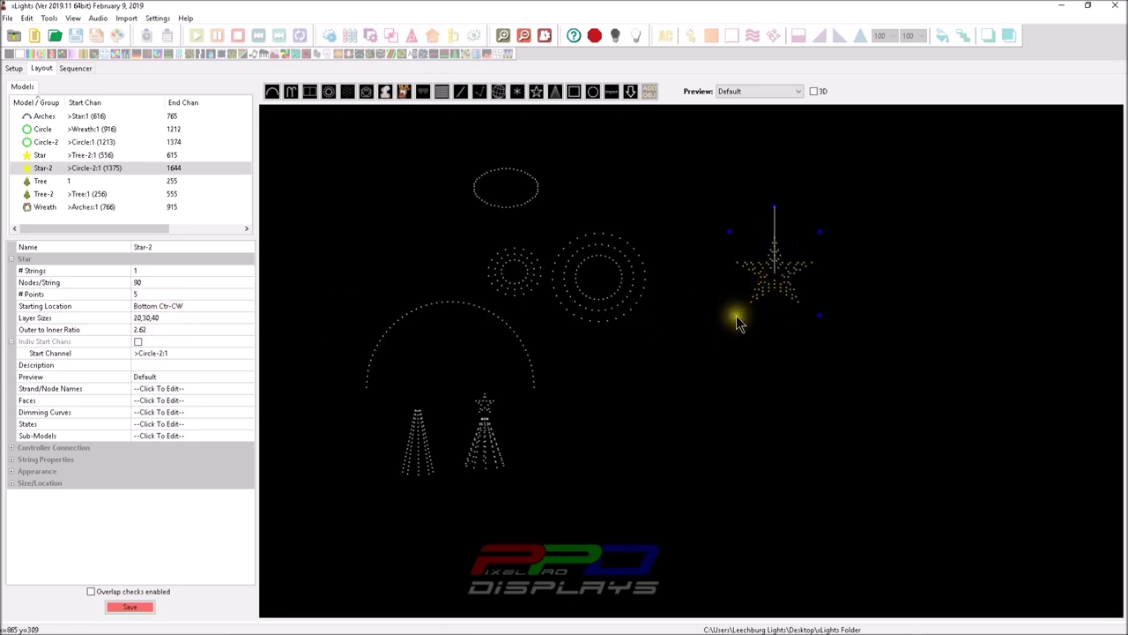
- Enlarge the star toward the lower left and check its starting location setting
left_click(730, 319)
left_click(763, 290)
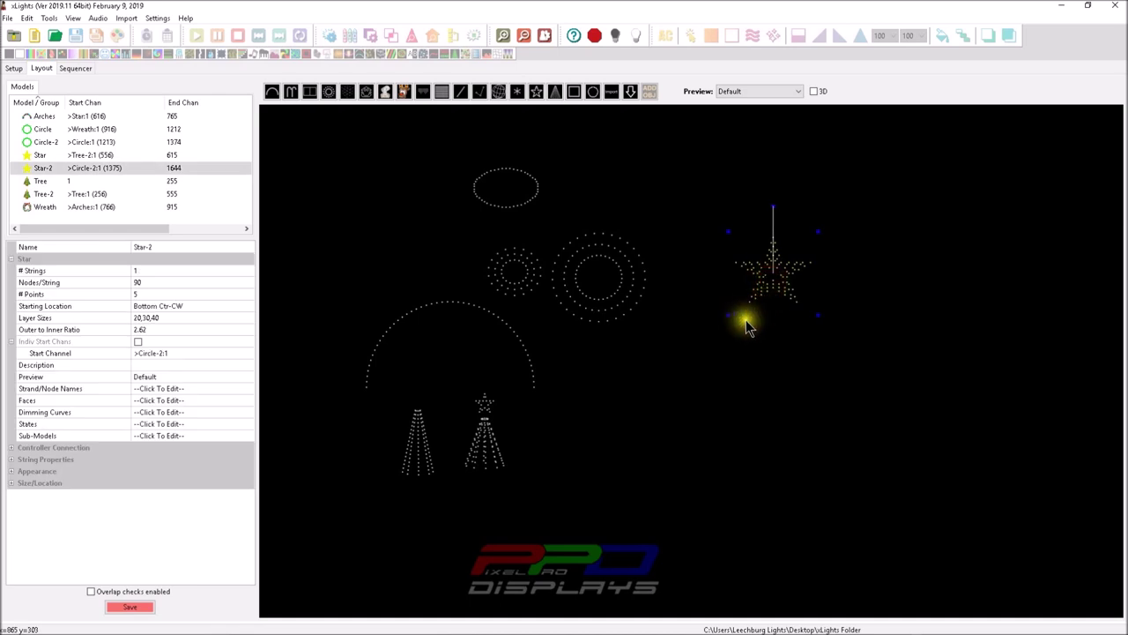
left_click_drag(728, 315, 674, 384)
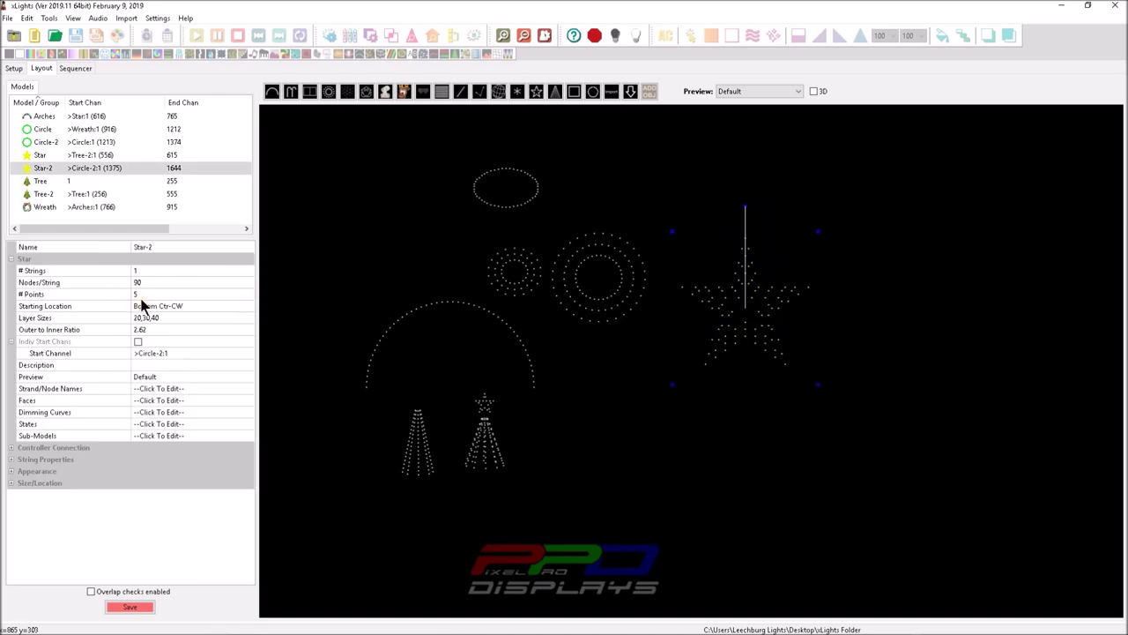
left_click(181, 306)
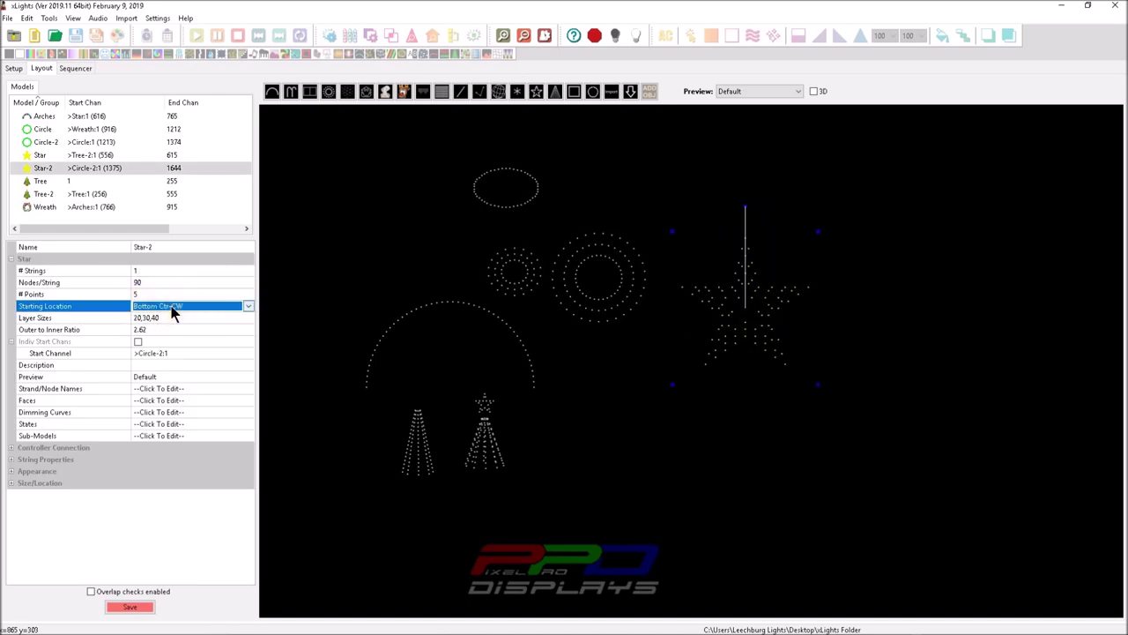
left_click(521, 255)
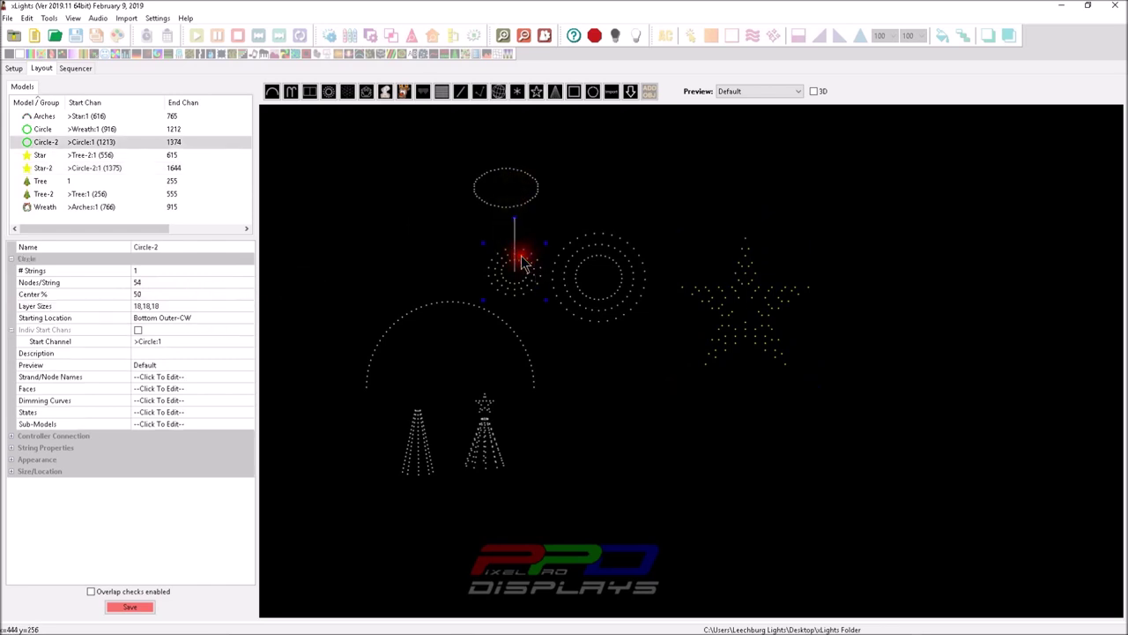
- Change Circle-2's starting location from Bottom Outer-CW to Top Outer-CCW
left_click(189, 318)
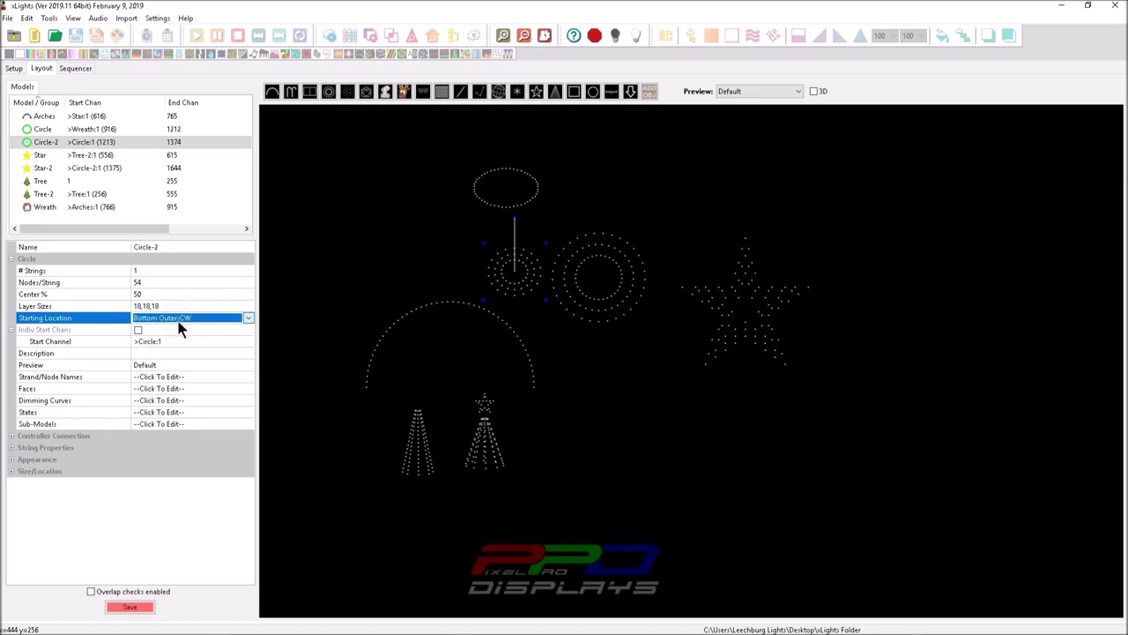
left_click(245, 321)
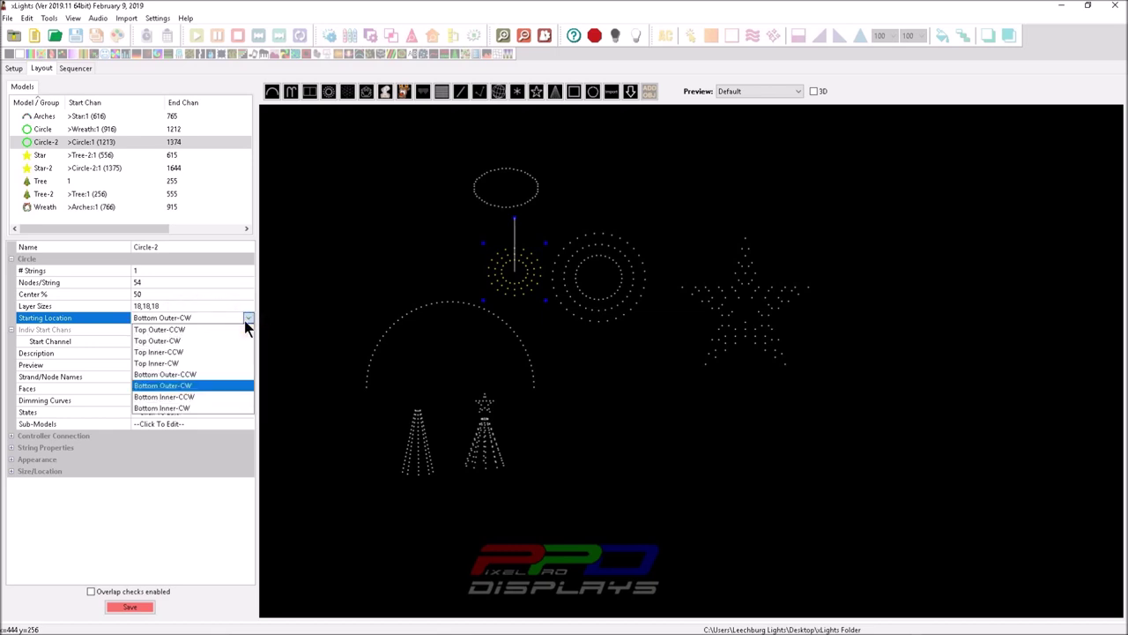
left_click(173, 329)
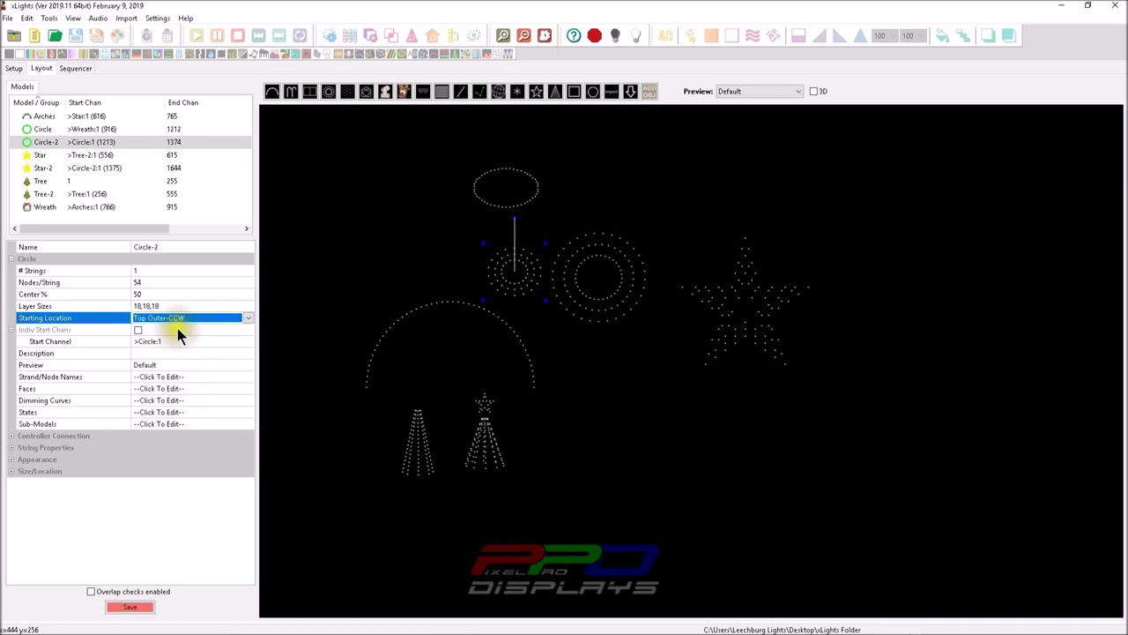
left_click(248, 319)
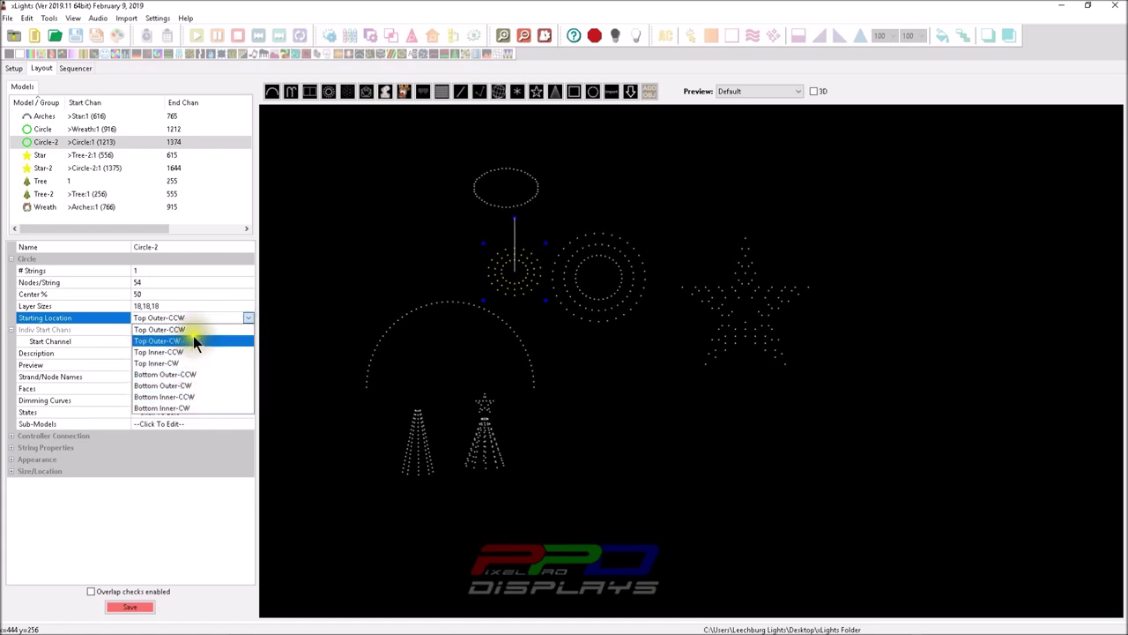
left_click(250, 321)
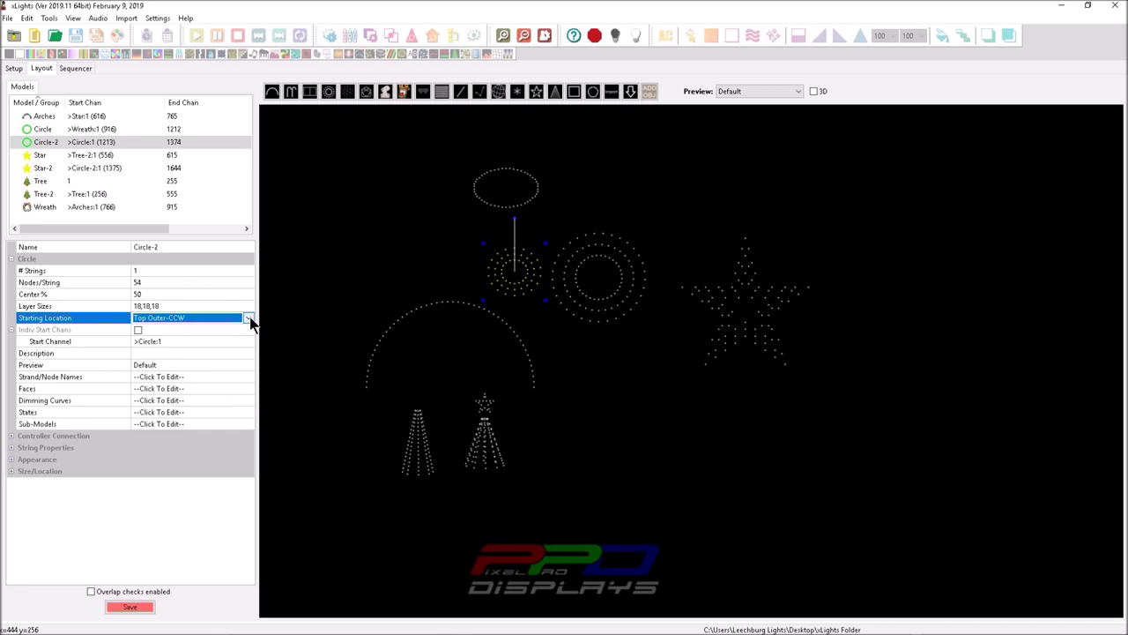